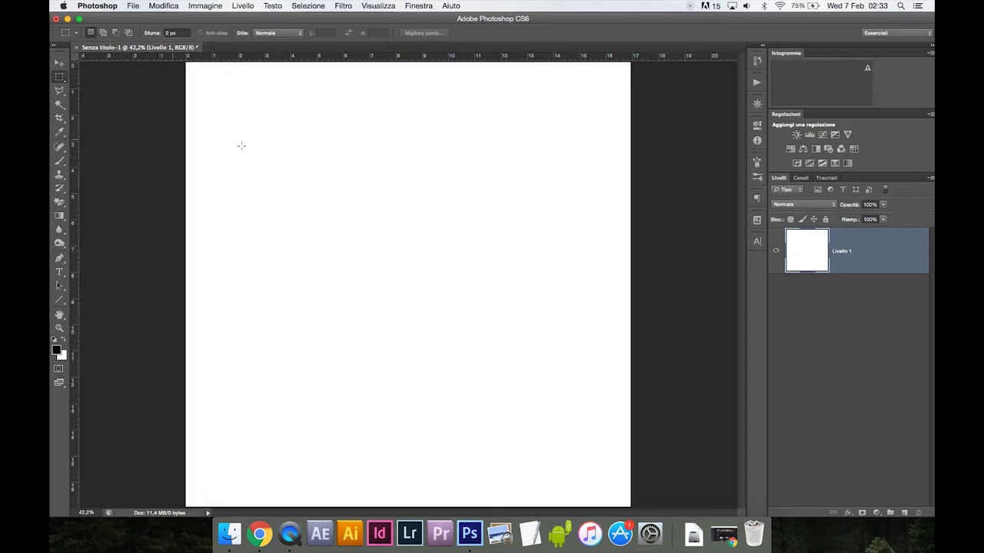
# Add a Black-White gradient fill layer, Radial style and Reversed, so the centre glows white
pyautogui.click(877, 512)
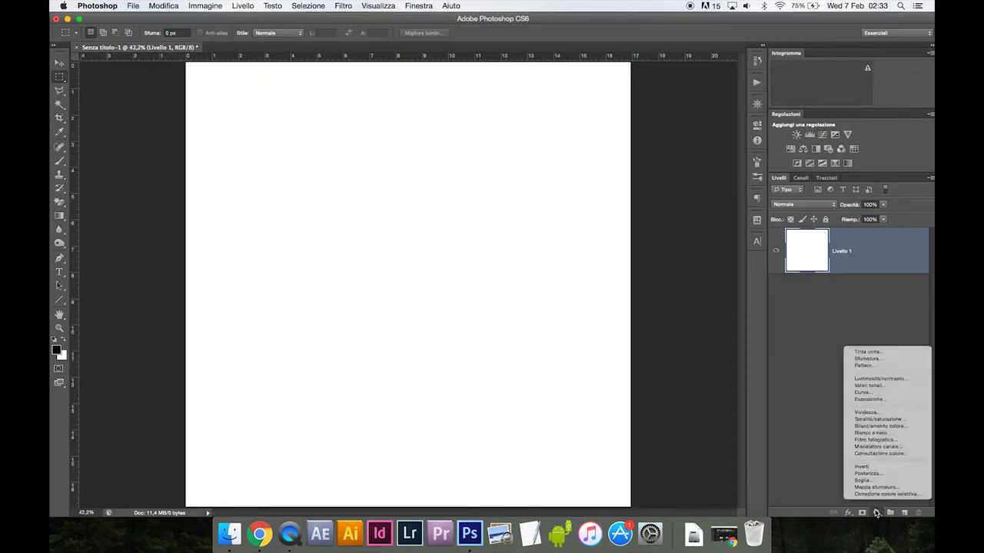
pyautogui.click(863, 359)
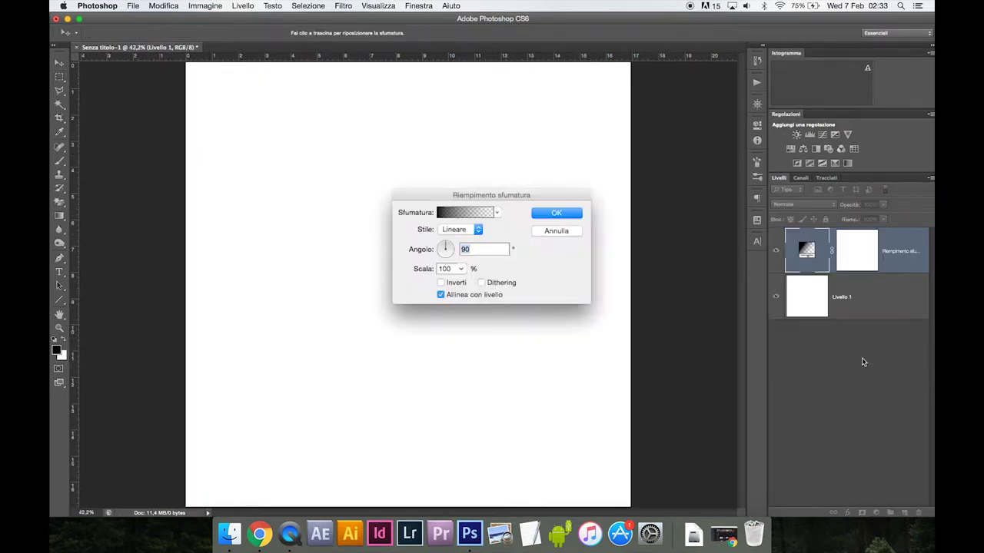
pyautogui.click(481, 214)
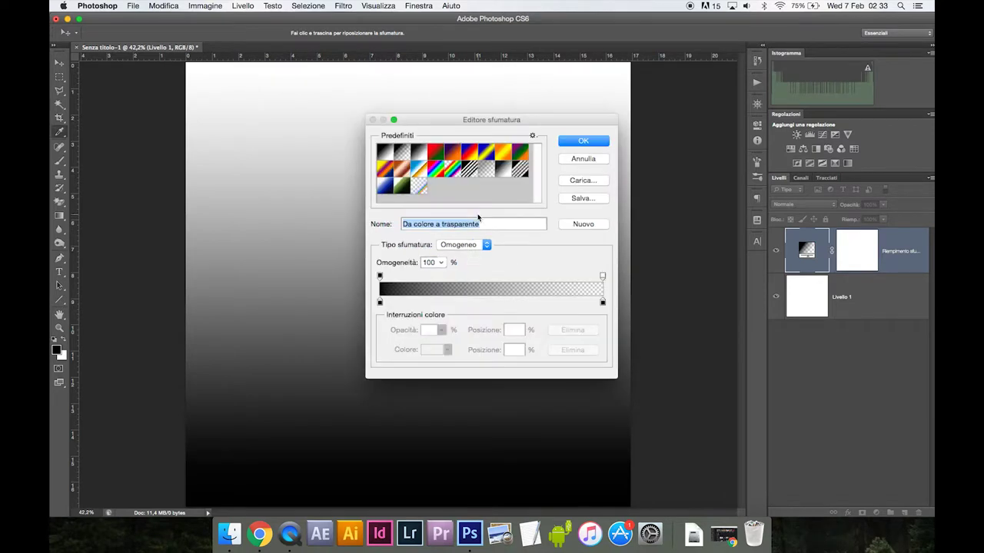
pyautogui.click(421, 157)
pyautogui.click(565, 142)
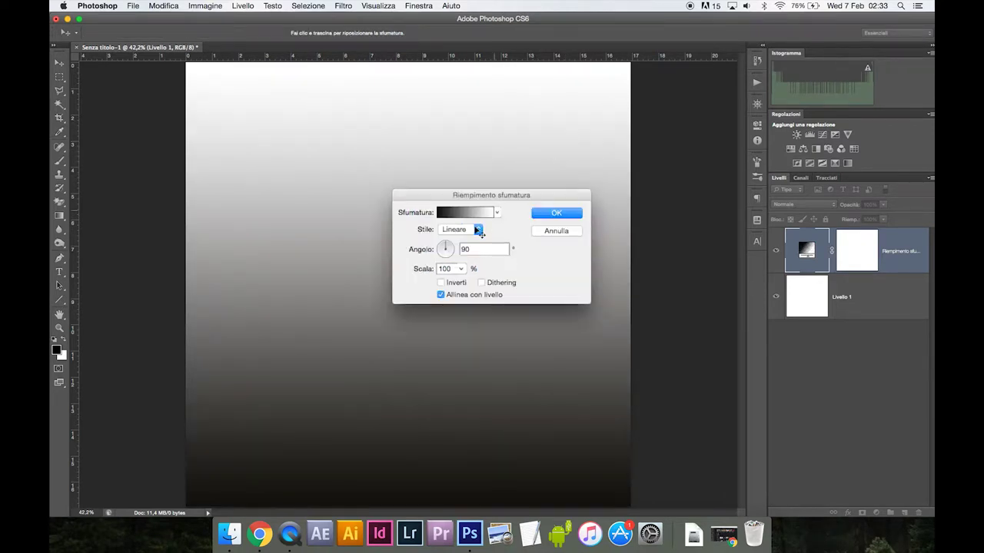
pyautogui.click(452, 231)
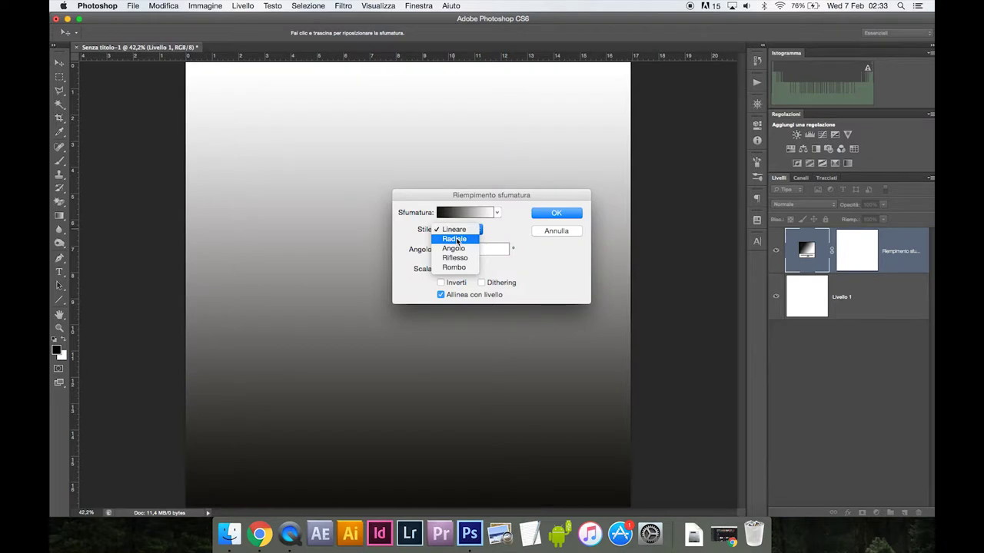
pyautogui.click(454, 239)
pyautogui.click(458, 284)
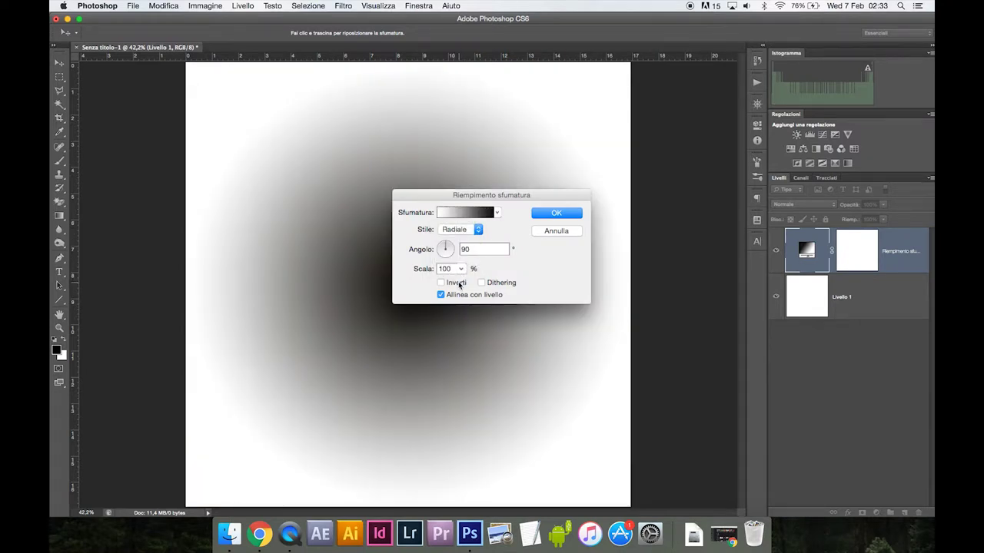
pyautogui.click(548, 217)
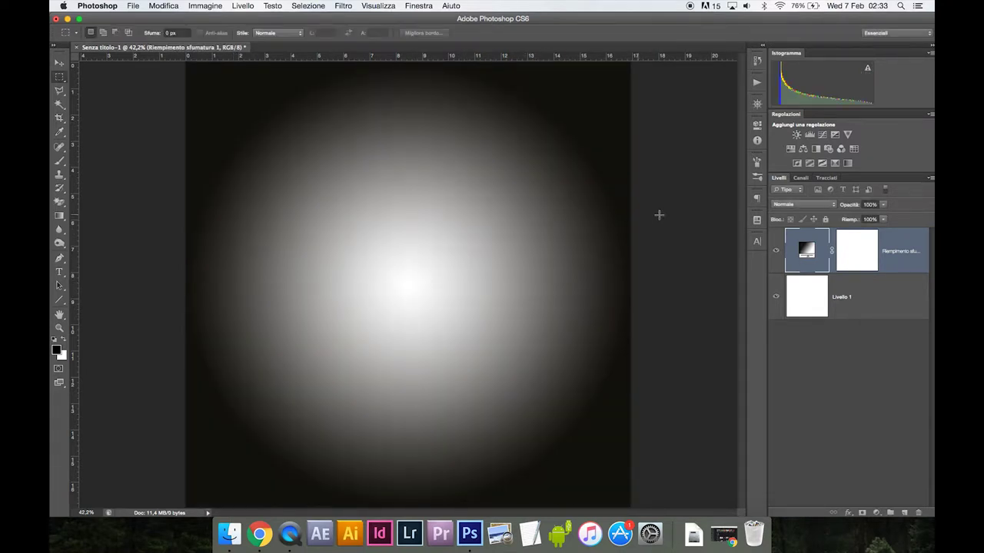
pyautogui.click(849, 512)
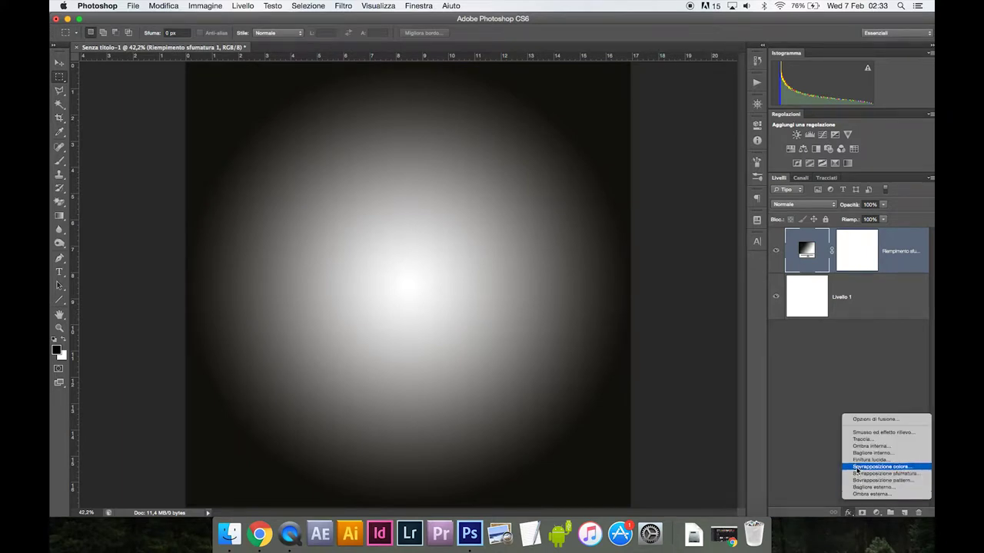
# Give the gradient a dark orange #6a3e00 Color Overlay in Sovrapponi mode, and delete Livello 1
pyautogui.click(857, 467)
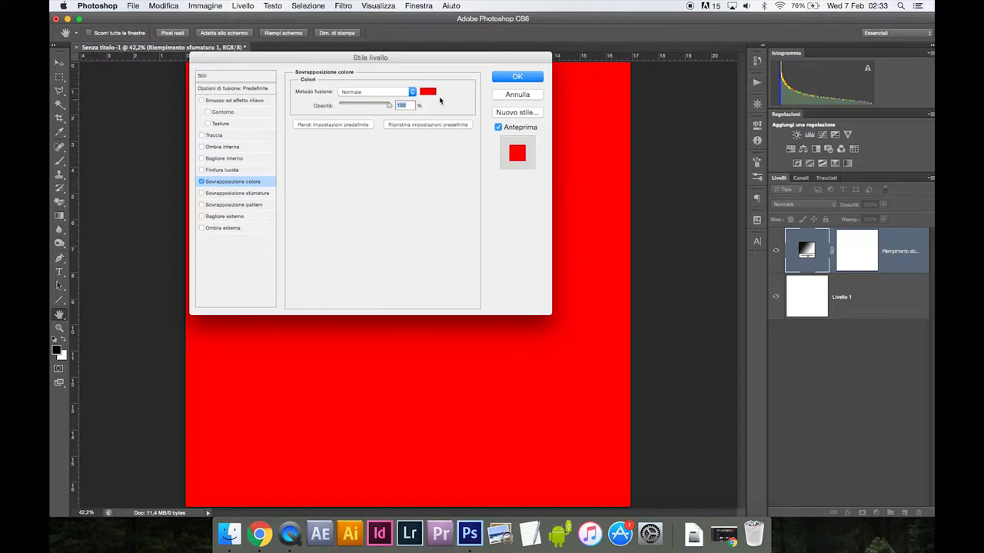
pyautogui.click(428, 92)
pyautogui.moveTo(368, 247)
pyautogui.mouseDown()
pyautogui.moveTo(367, 259)
pyautogui.moveTo(343, 231)
pyautogui.moveTo(351, 215)
pyautogui.mouseUp()
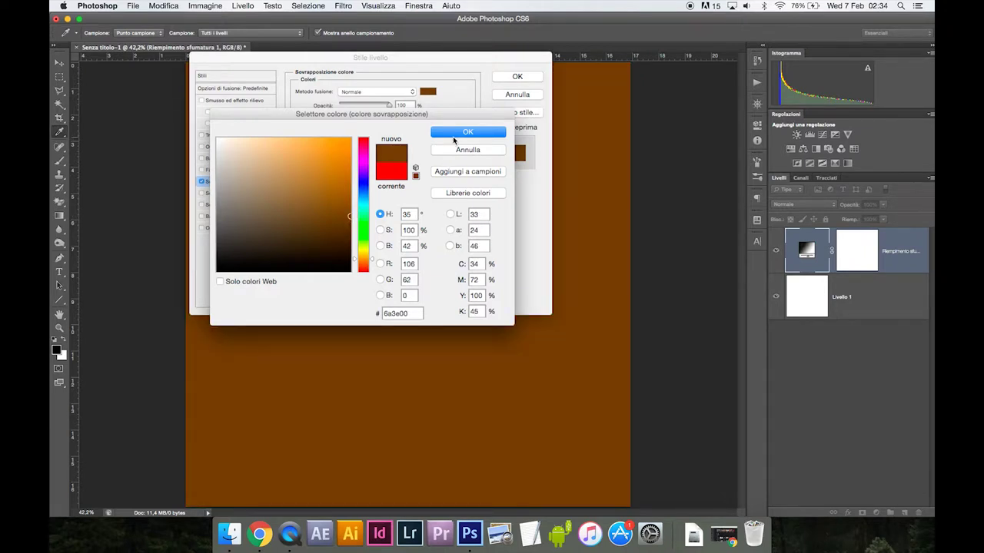
pyautogui.click(455, 135)
pyautogui.click(386, 92)
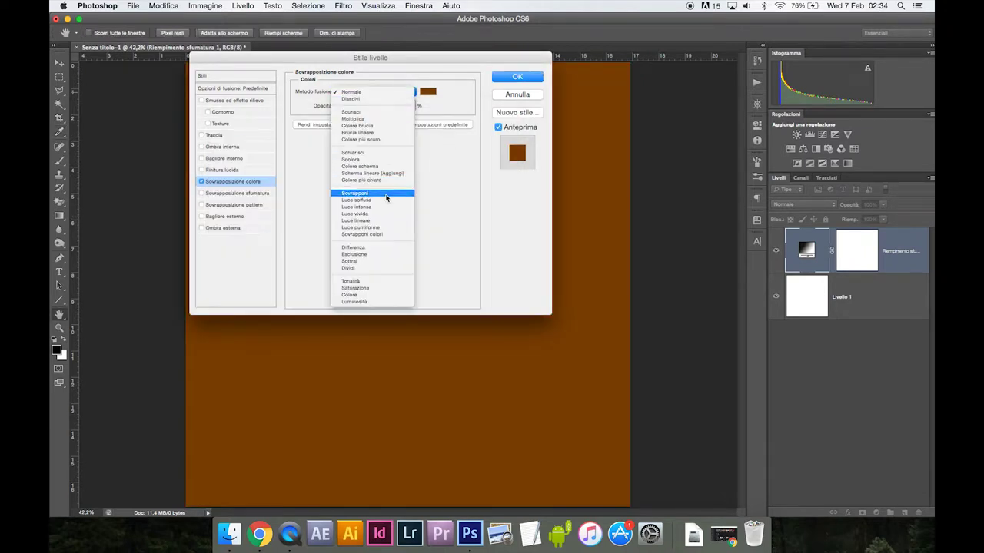
pyautogui.click(386, 198)
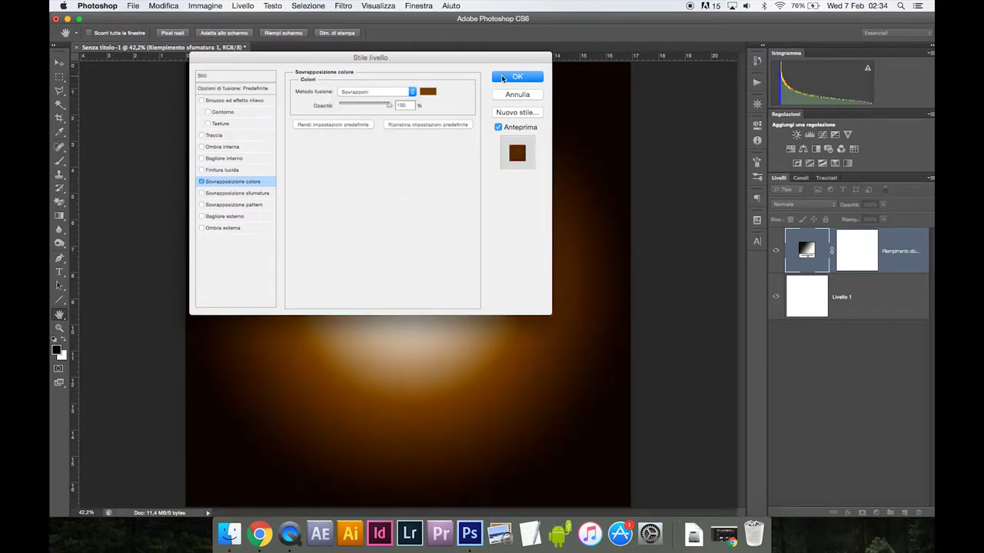
pyautogui.click(503, 78)
pyautogui.click(805, 322)
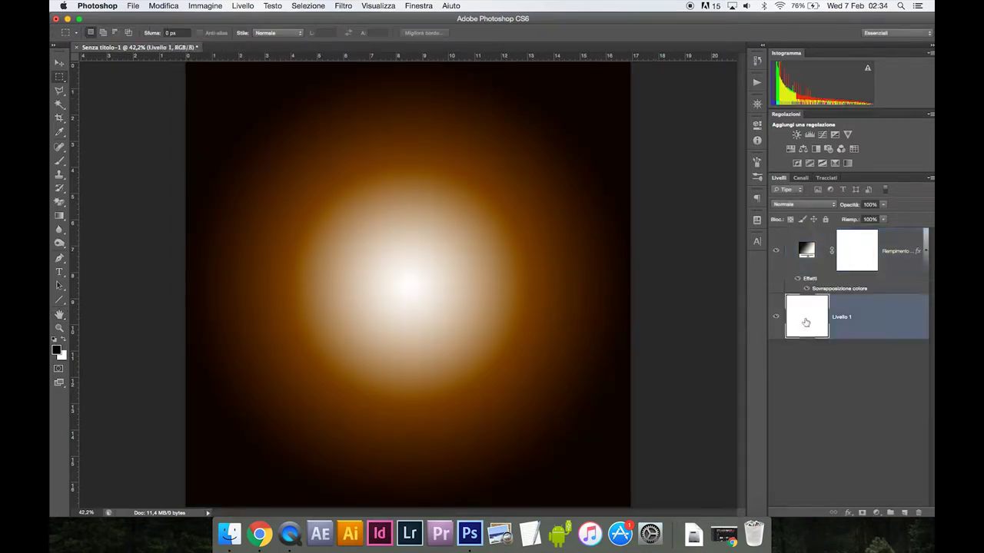
pyautogui.press('Delete')
# Create a new layer Livello 1 and fill it with Render > Clouds
pyautogui.hotkey('ctrl', 'shift', 'n')
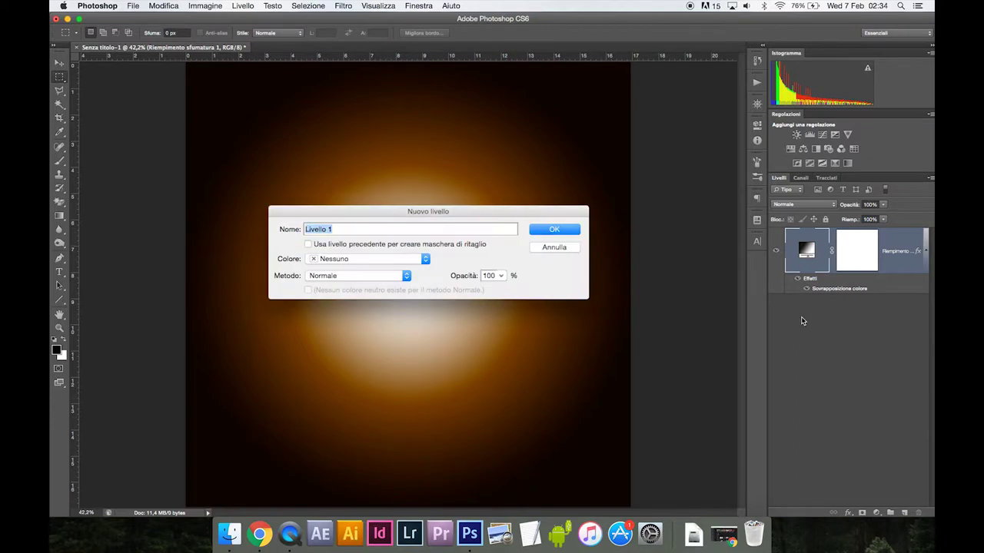
pyautogui.press('Return')
pyautogui.click(343, 6)
pyautogui.moveTo(359, 168)
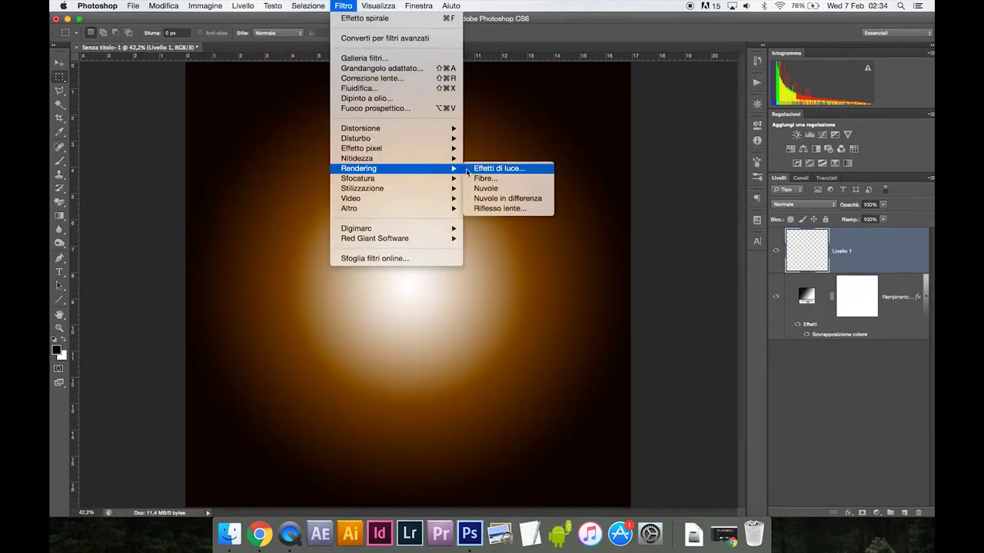
pyautogui.click(480, 189)
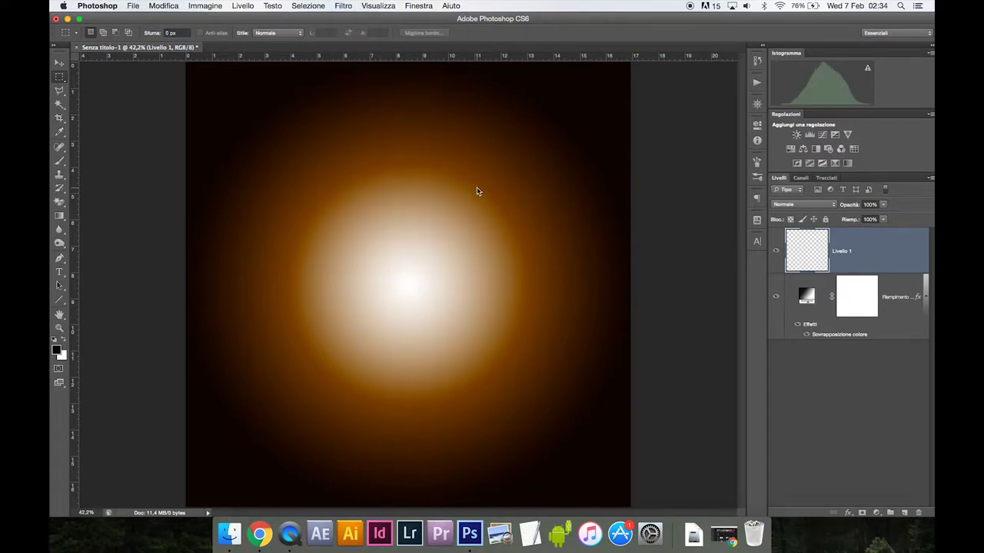
pyautogui.press('super+t')
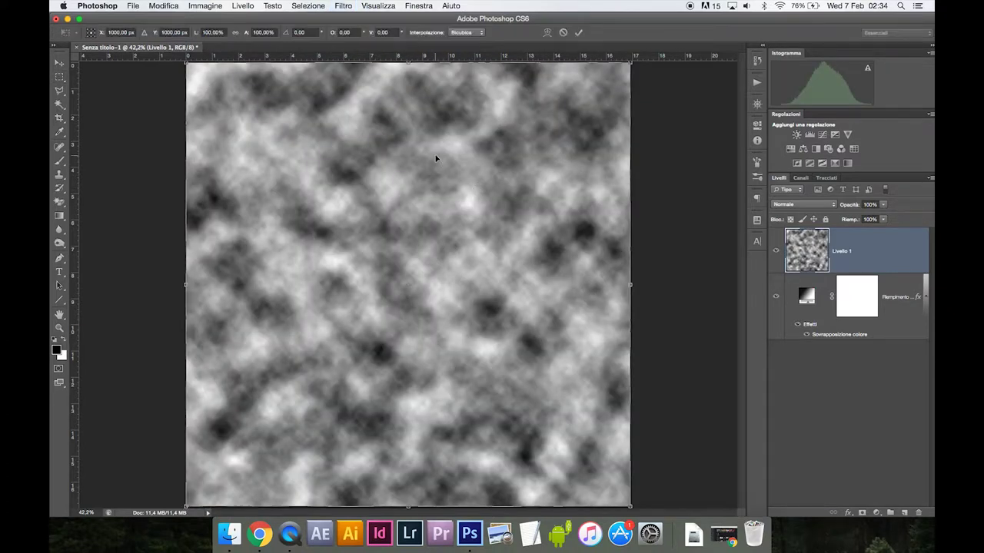
# Warp the clouds with the Grandangolo (Fisheye) style at -100 bend and commit it
pyautogui.rightClick(348, 154)
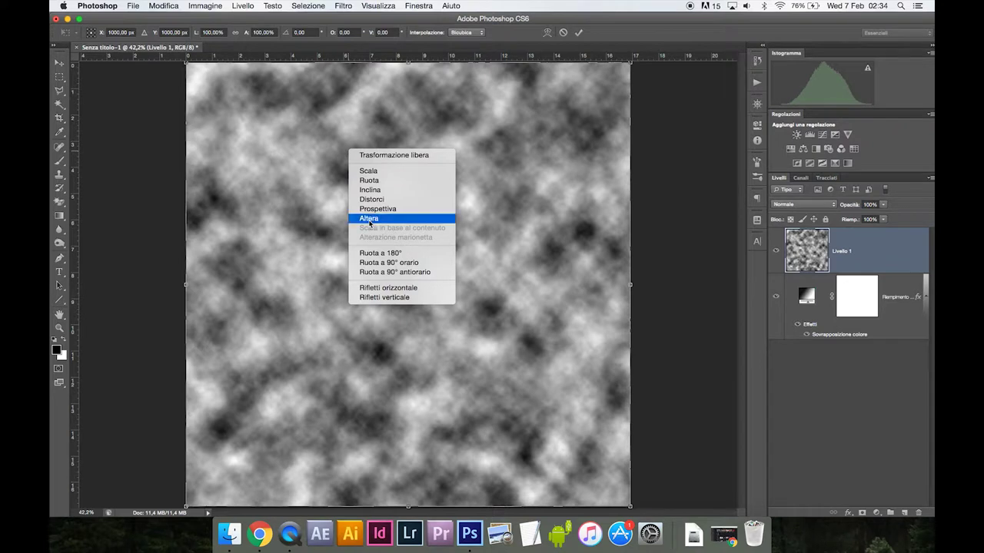
pyautogui.click(369, 224)
pyautogui.click(159, 35)
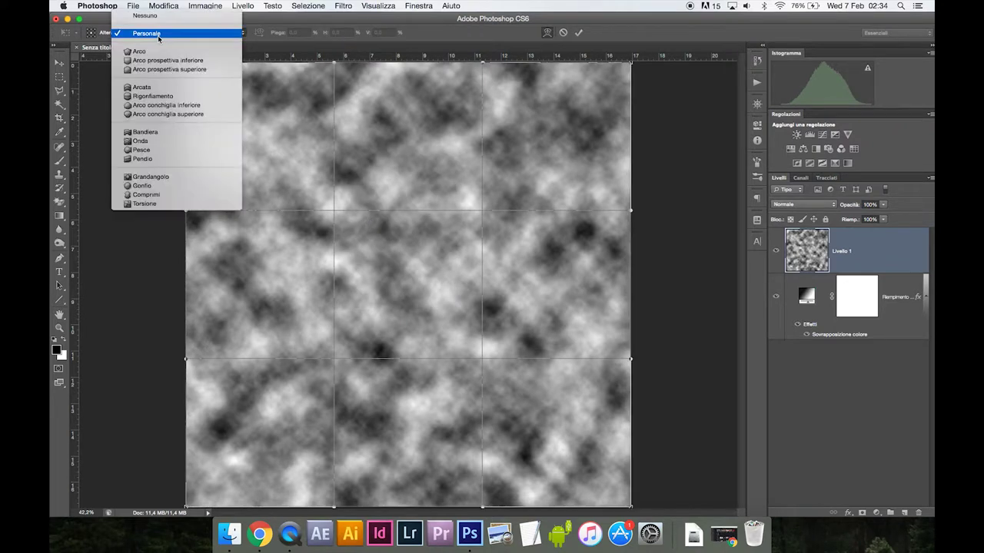
pyautogui.click(151, 177)
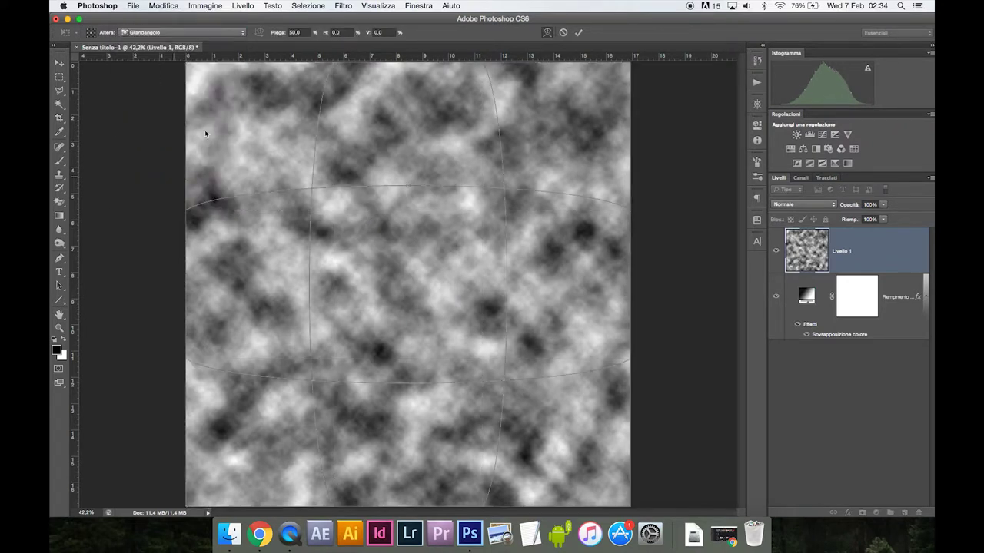
pyautogui.click(296, 32)
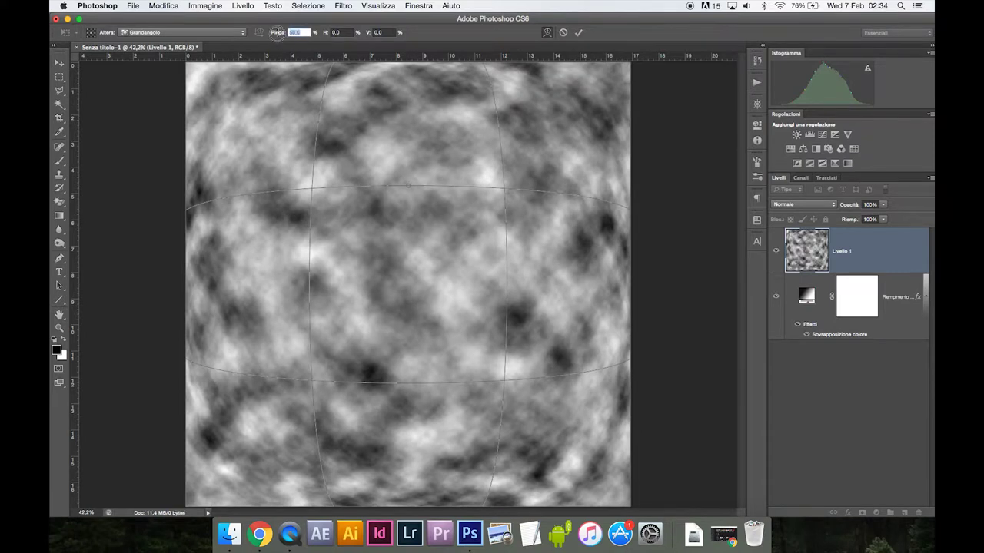
pyautogui.write('-100')
pyautogui.press('Return')
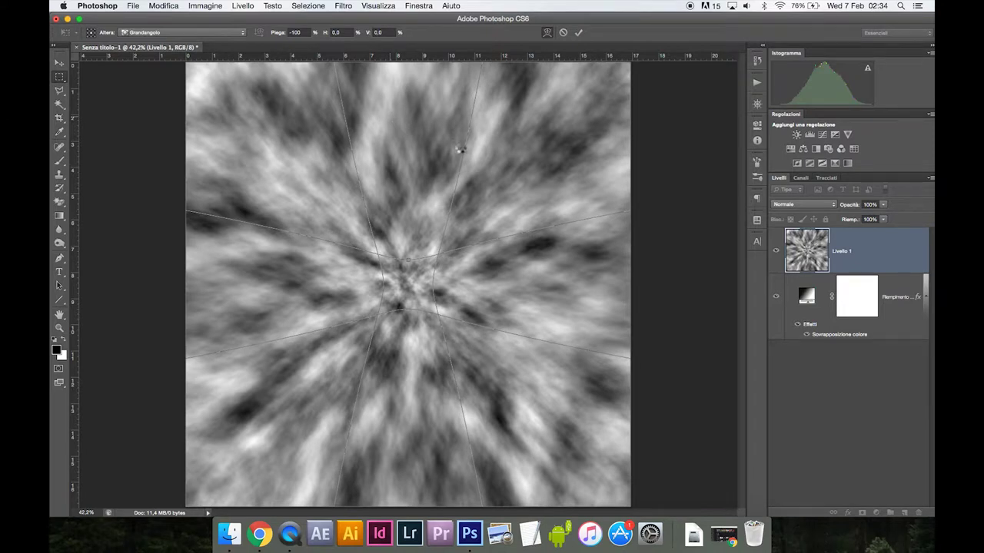
pyautogui.press('Return')
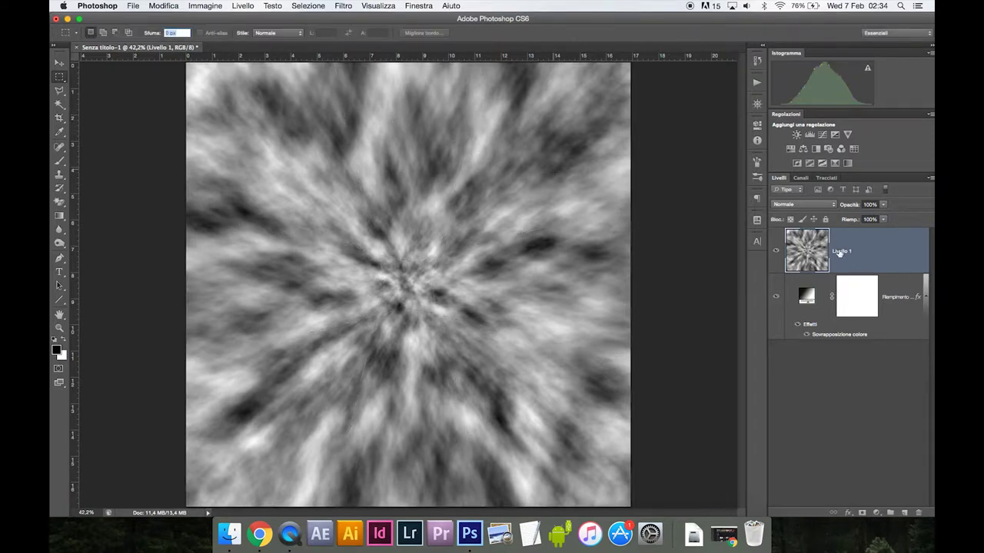
# Convert the clouds layer to a smart object and apply an Effetto spirale twirl at 50°
pyautogui.rightClick(841, 255)
pyautogui.click(762, 245)
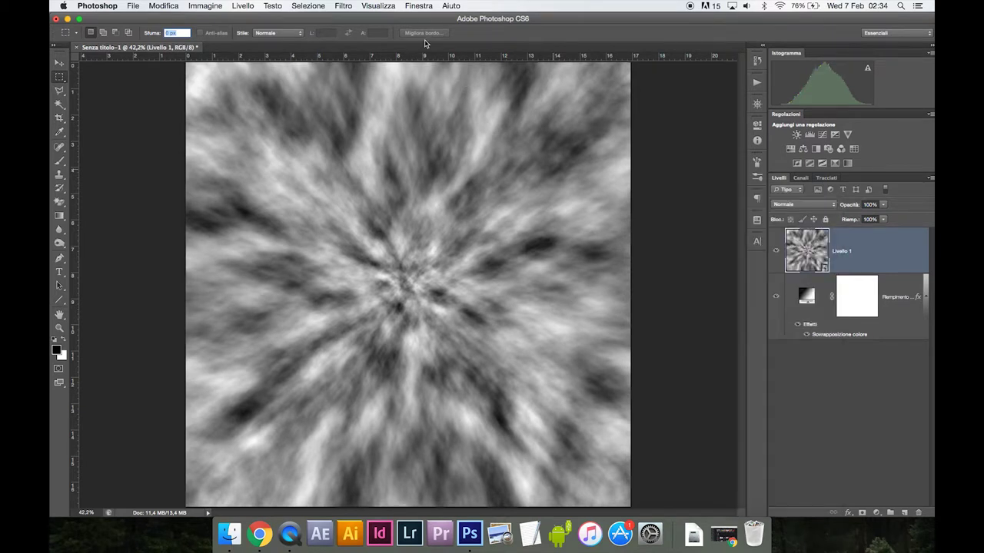
pyautogui.click(346, 6)
pyautogui.moveTo(361, 128)
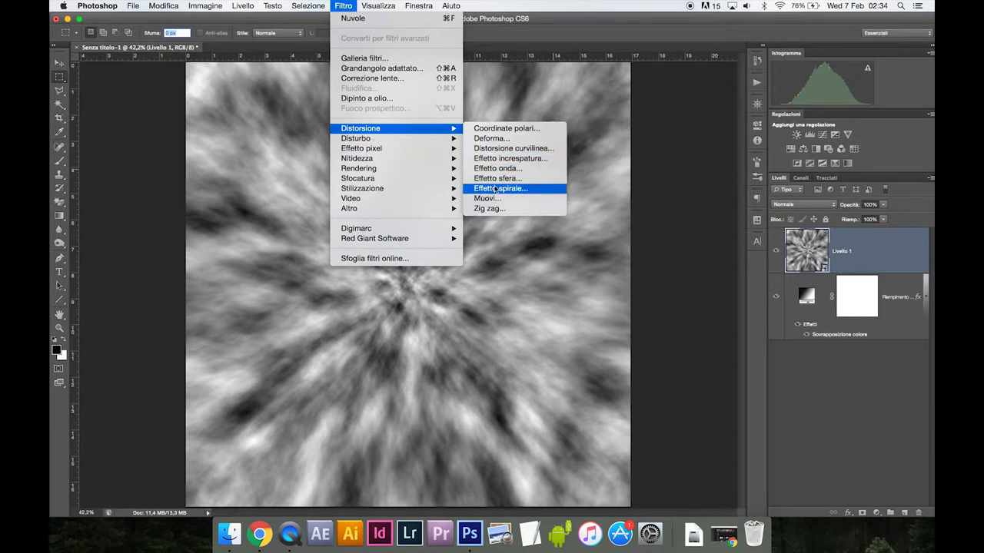
pyautogui.click(495, 188)
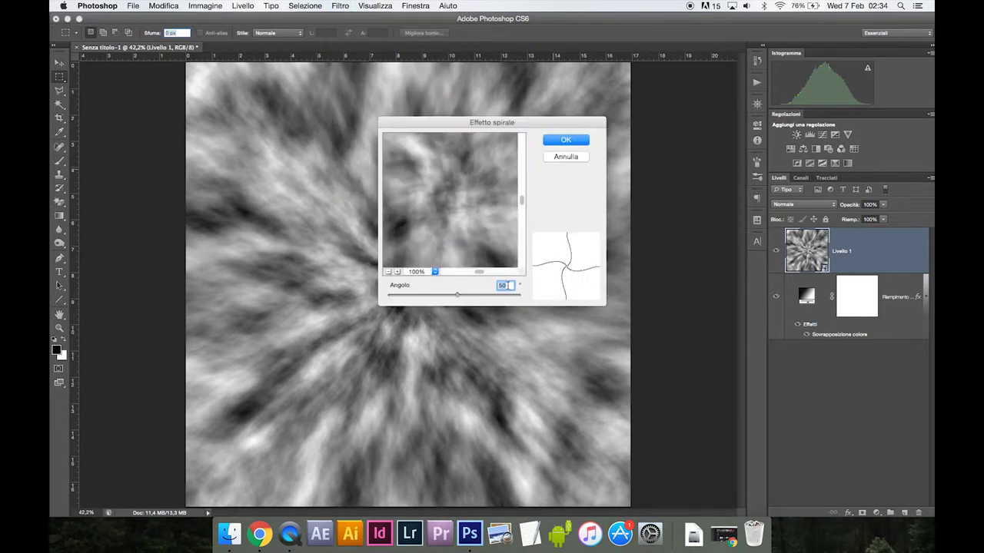
pyautogui.click(568, 139)
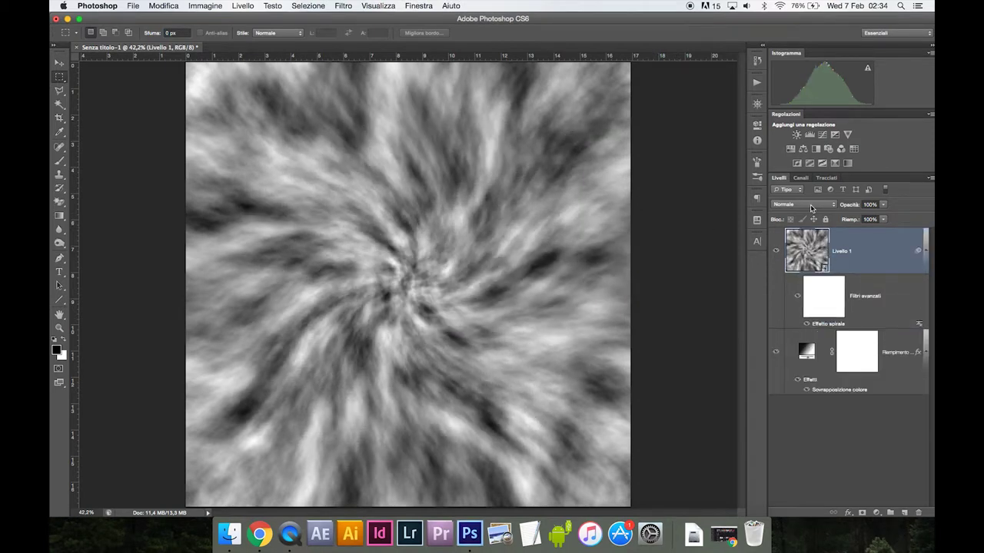
pyautogui.click(811, 206)
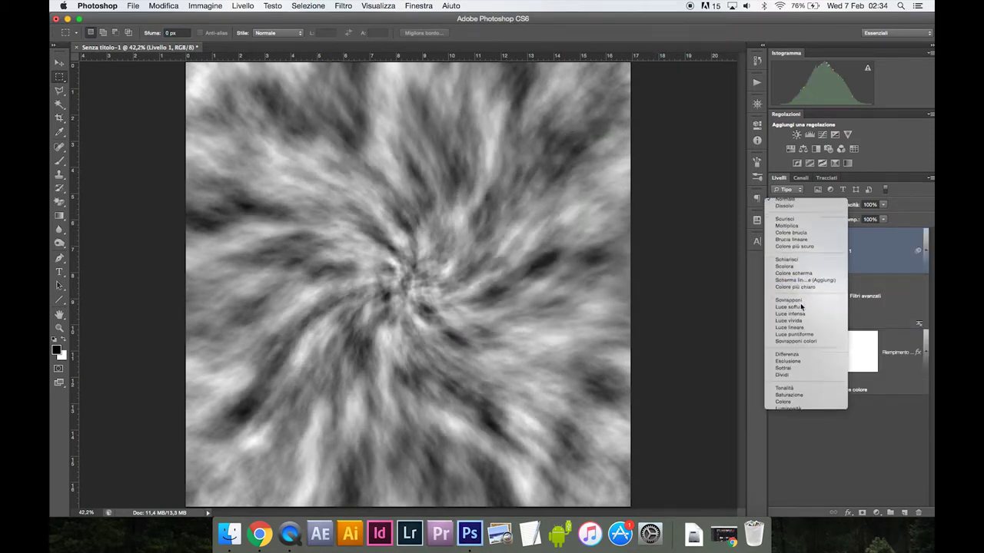
# Set the swirl to Sovrapponi blend, duplicate it as Livello 1 copia, and collapse both filter lists
pyautogui.click(800, 301)
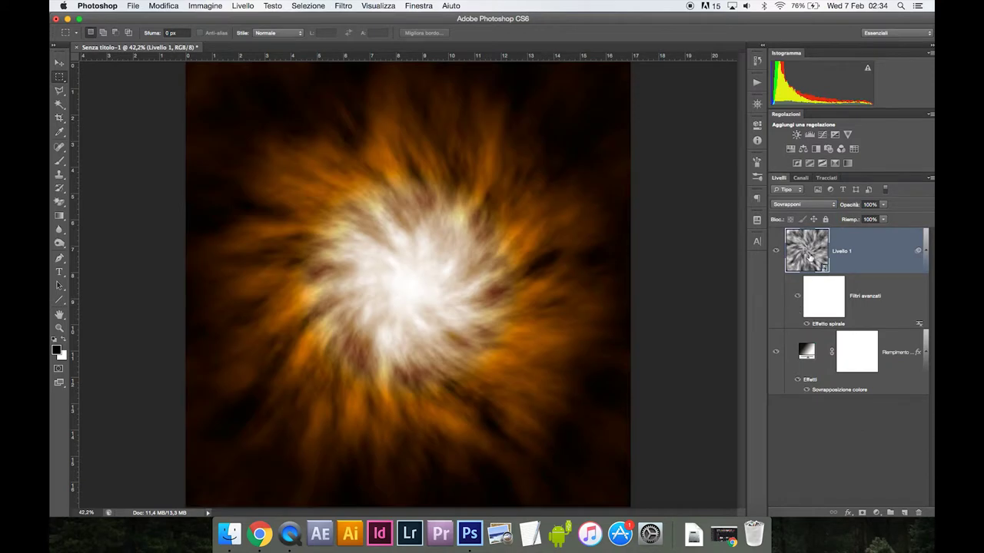
pyautogui.press('super+j')
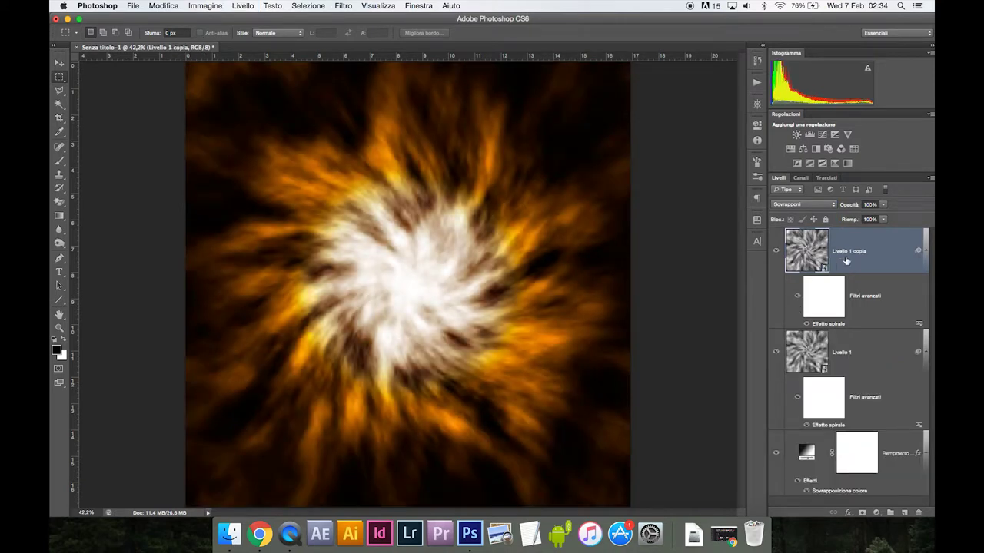
pyautogui.click(925, 353)
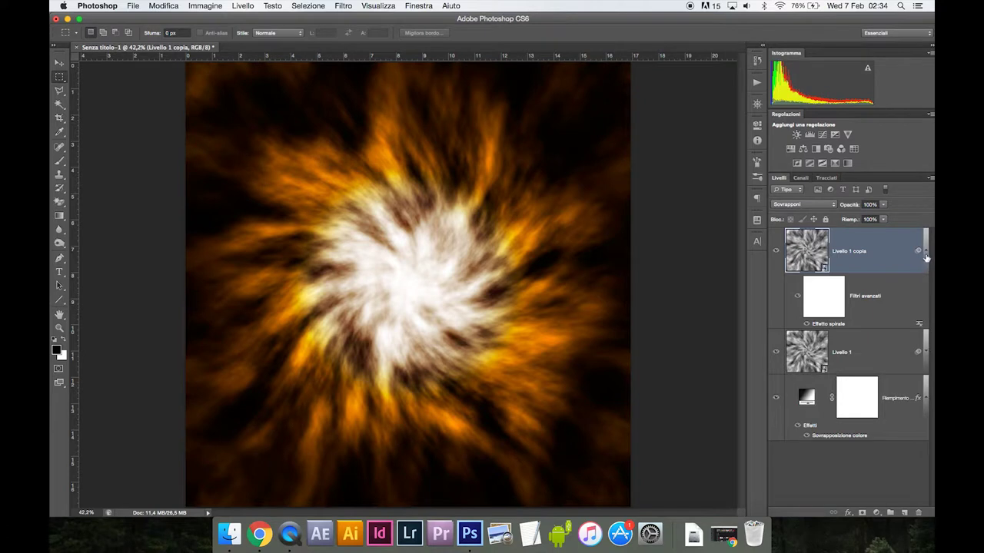
pyautogui.click(924, 256)
# Scale Livello 1 copia to 122.7% and rotate it 90° around its centre
pyautogui.press('super+t')
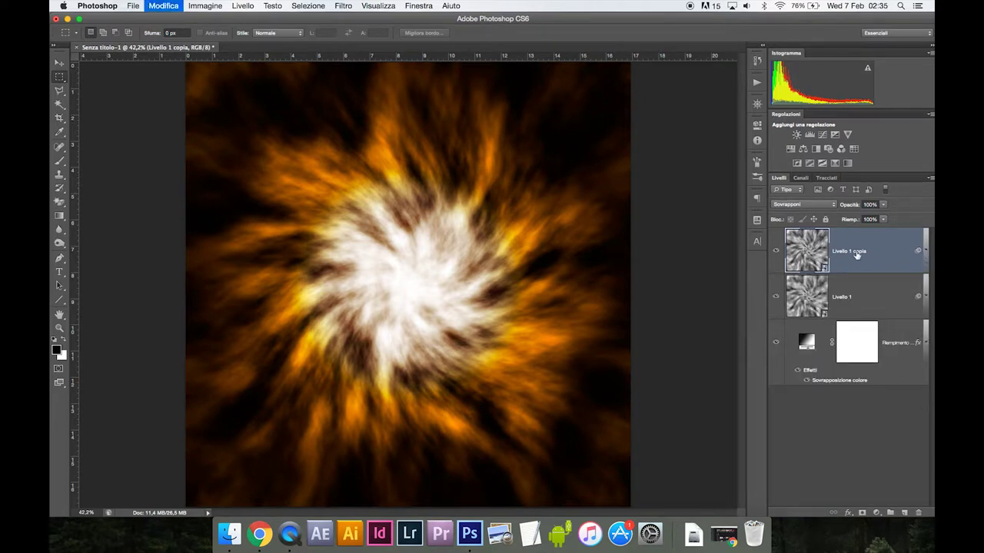
pyautogui.press('super+minus')
pyautogui.moveTo(582, 105)
pyautogui.mouseDown()
pyautogui.moveTo(638, 83)
pyautogui.moveTo(701, 399)
pyautogui.moveTo(681, 498)
pyautogui.moveTo(661, 513)
pyautogui.mouseUp()
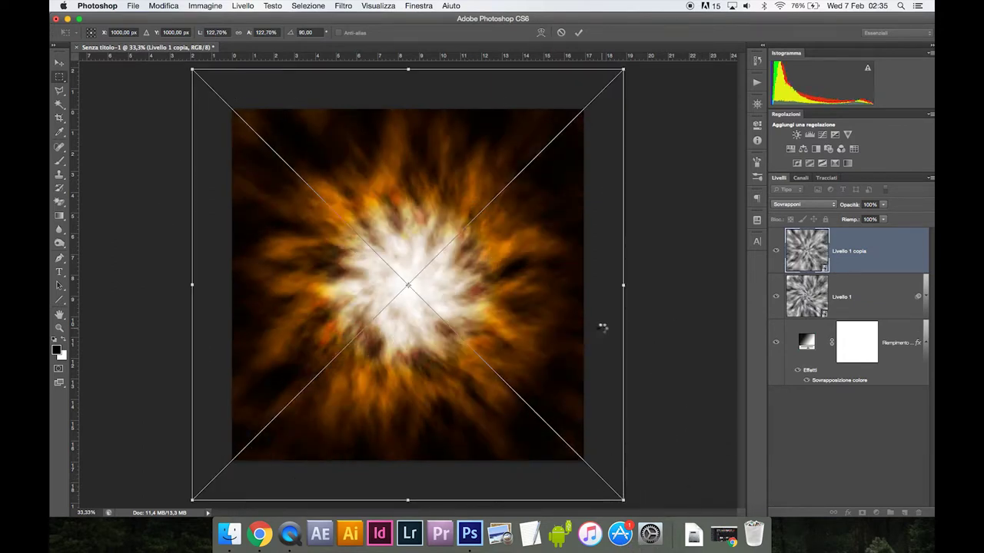
pyautogui.press('Return')
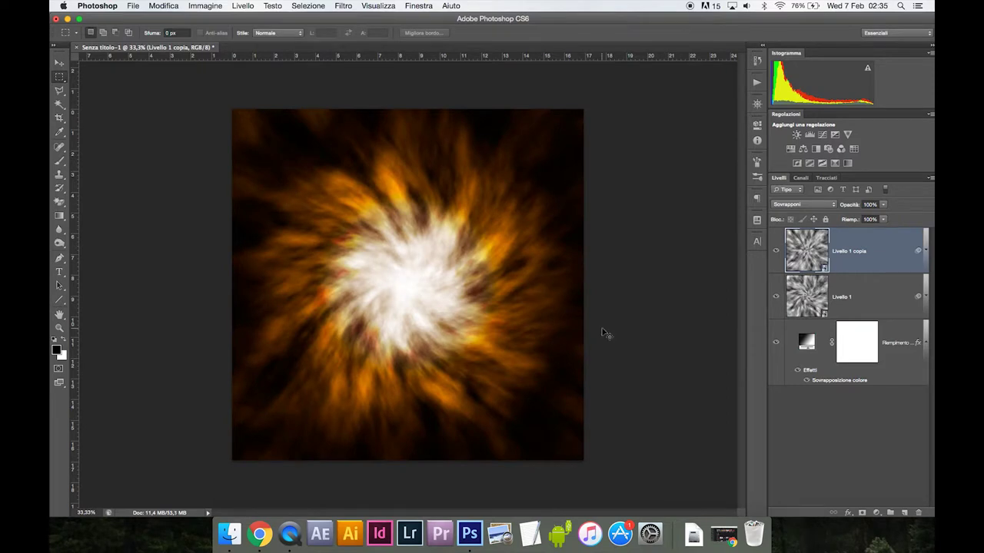
pyautogui.scroll(2, 666, 311)
# Set Livello 1 copia's blend mode to Soft Light
pyautogui.click(801, 207)
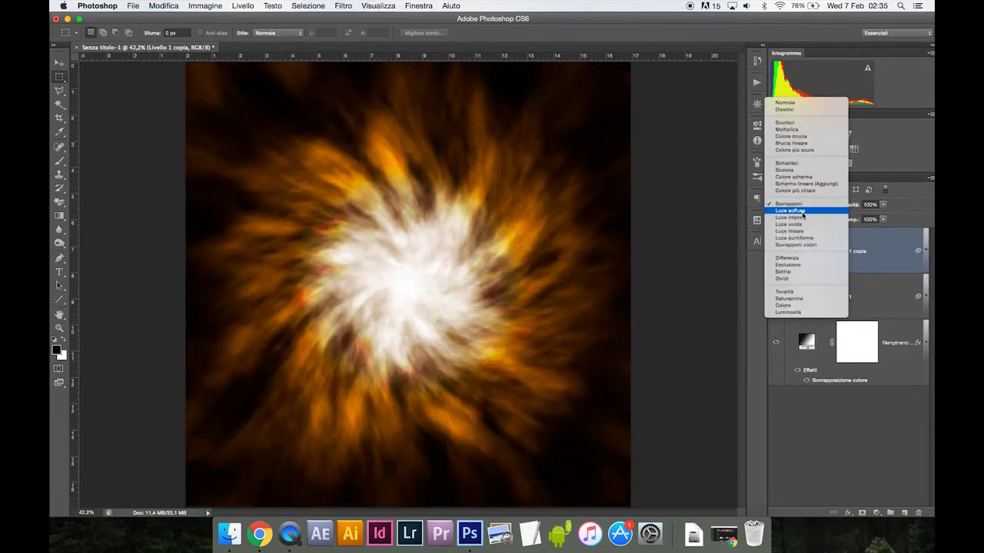
pyautogui.click(802, 212)
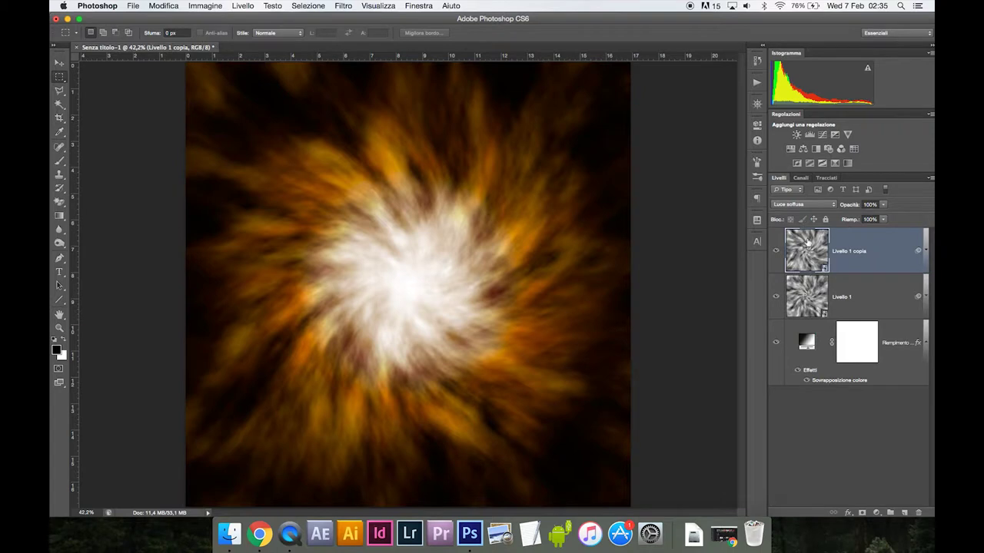
pyautogui.hotkey('ctrl', 'shift', 'n')
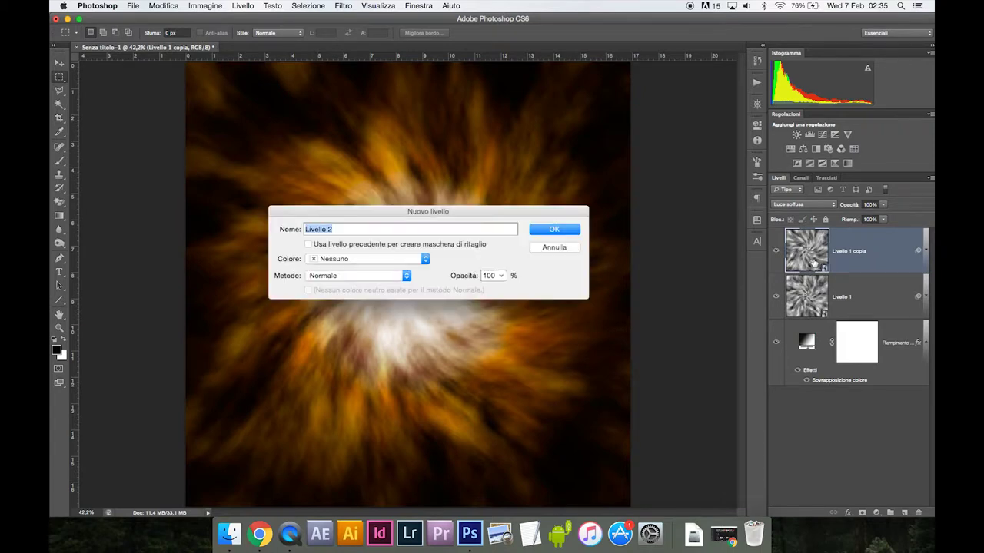
pyautogui.click(566, 247)
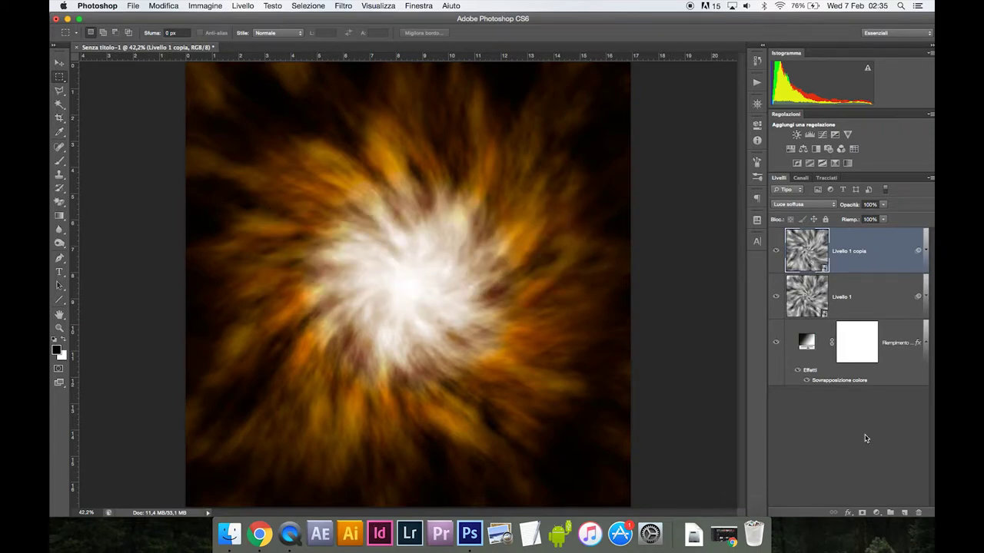
# Add an orange #b66200 Solid Color fill in Sovrapponi mode, clipped to Livello 1 copia
pyautogui.click(876, 513)
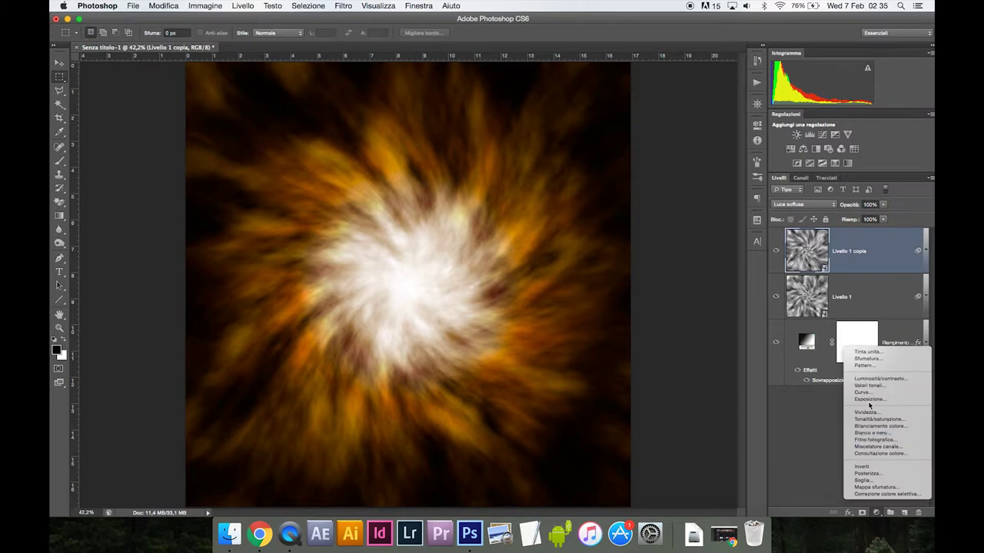
pyautogui.click(867, 353)
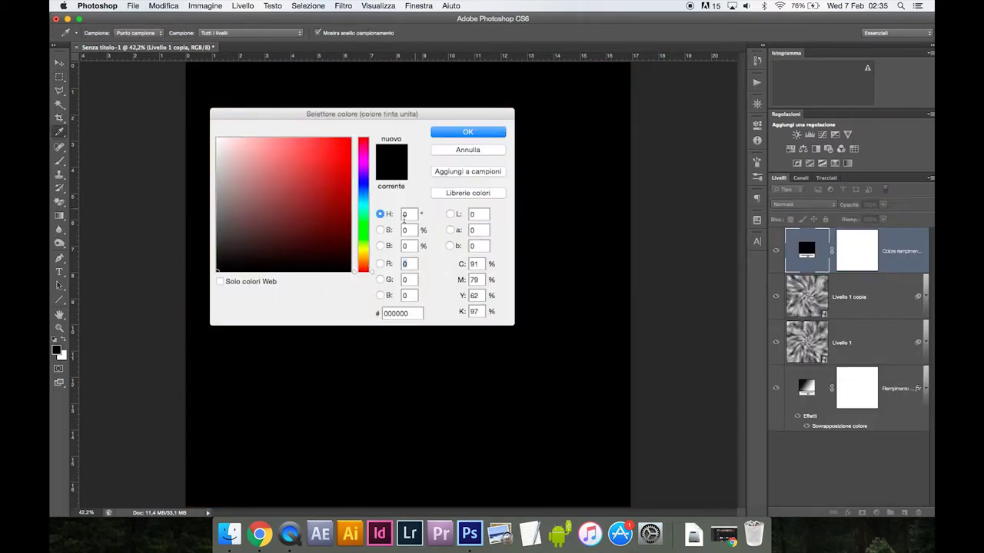
pyautogui.moveTo(364, 235); pyautogui.dragTo(364, 264)
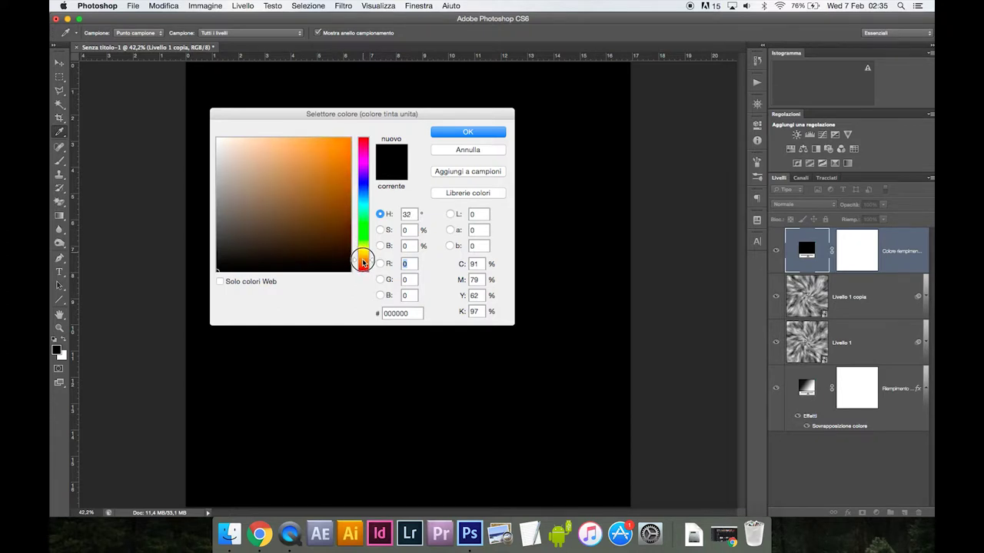
pyautogui.click(342, 211)
pyautogui.moveTo(342, 211); pyautogui.dragTo(363, 177)
pyautogui.click(466, 132)
pyautogui.click(801, 205)
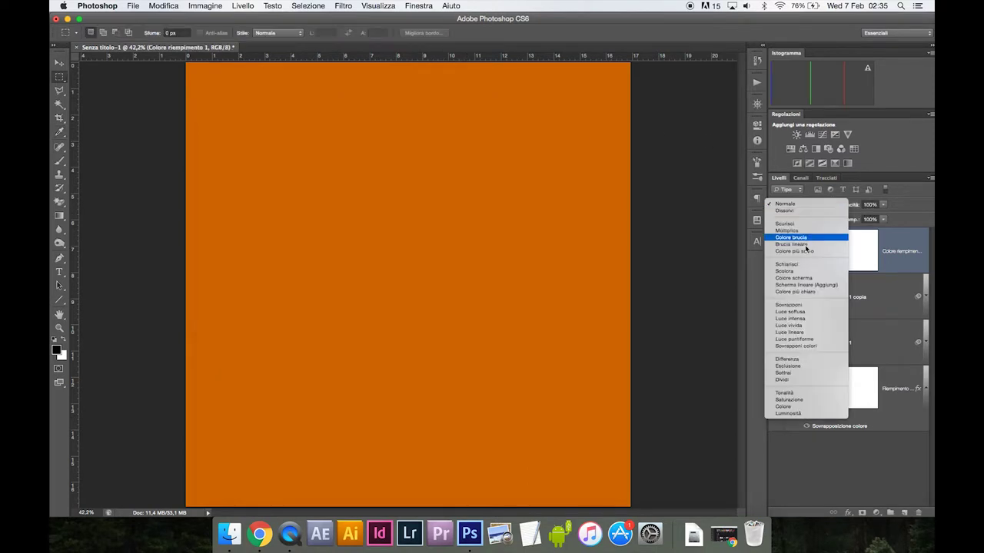
pyautogui.click(796, 305)
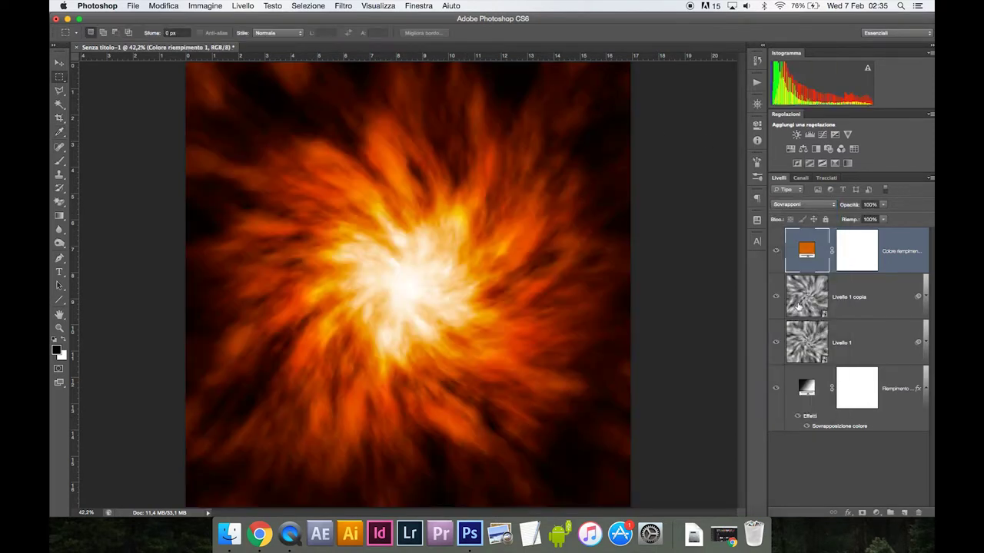
pyautogui.keyDown('alt'); pyautogui.click(808, 272); pyautogui.keyUp('alt')
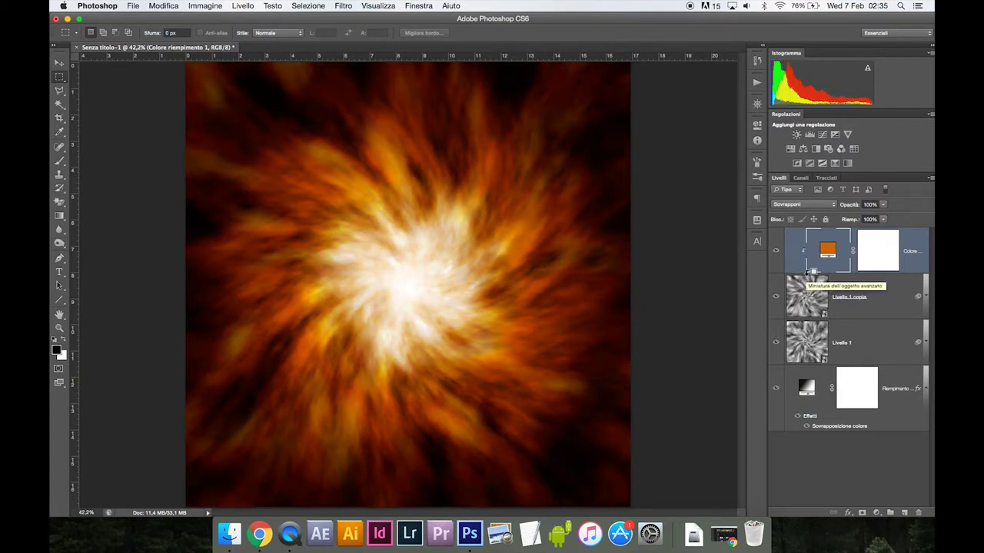
# Create Livello 2, fill it with black, and add noise to it
pyautogui.hotkey('ctrl', 'shift', 'n')
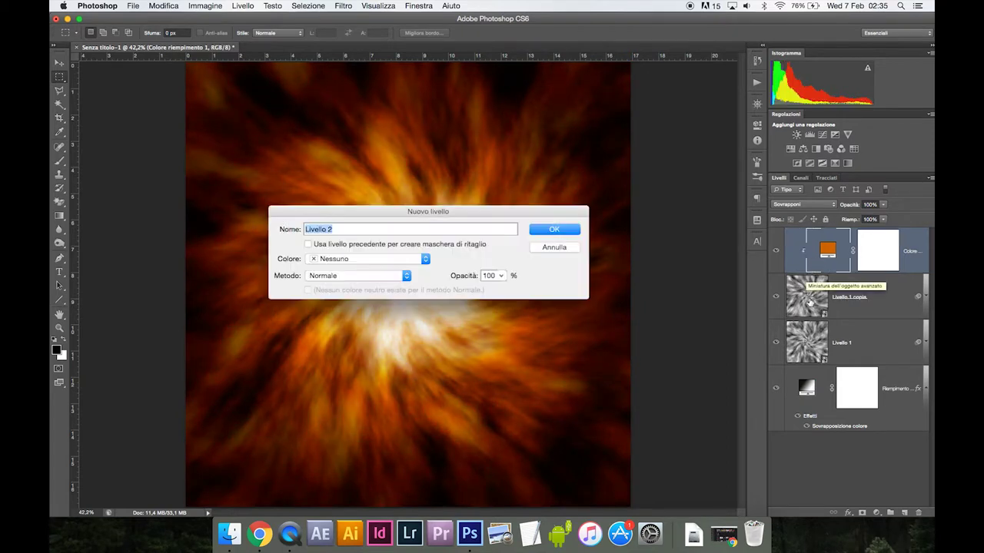
pyautogui.press('Return')
pyautogui.hotkey('alt', 'BackSpace')
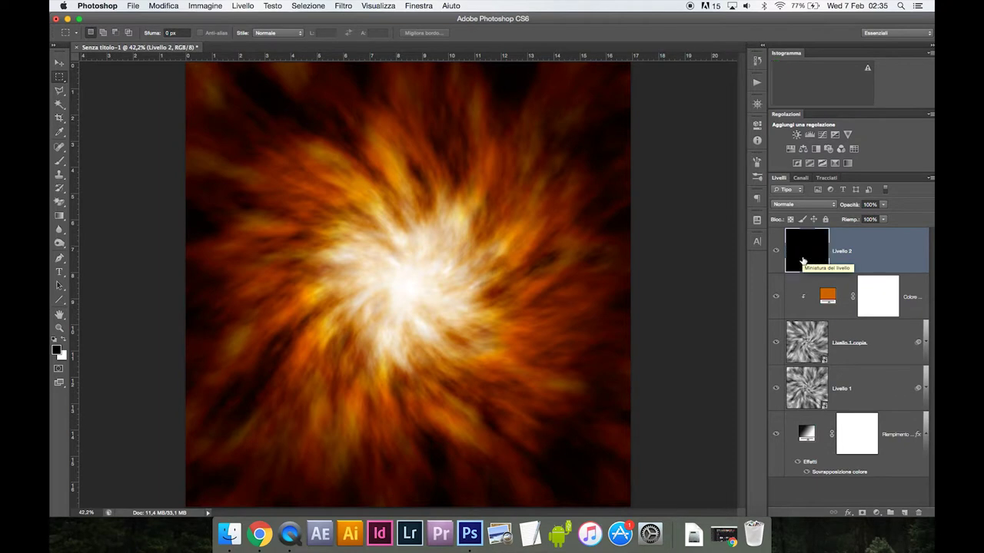
pyautogui.click(349, 5)
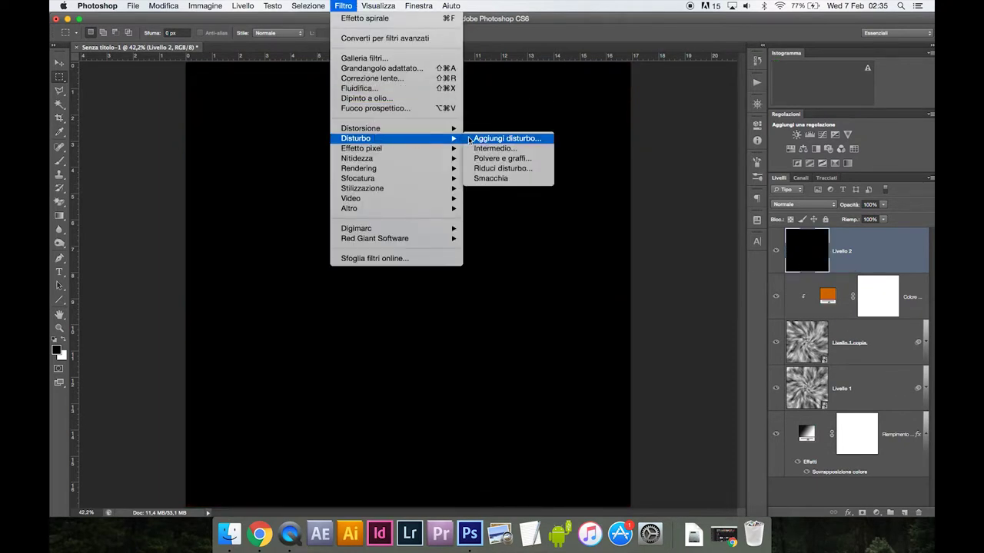
pyautogui.moveTo(356, 139)
pyautogui.click(469, 137)
pyautogui.click(534, 158)
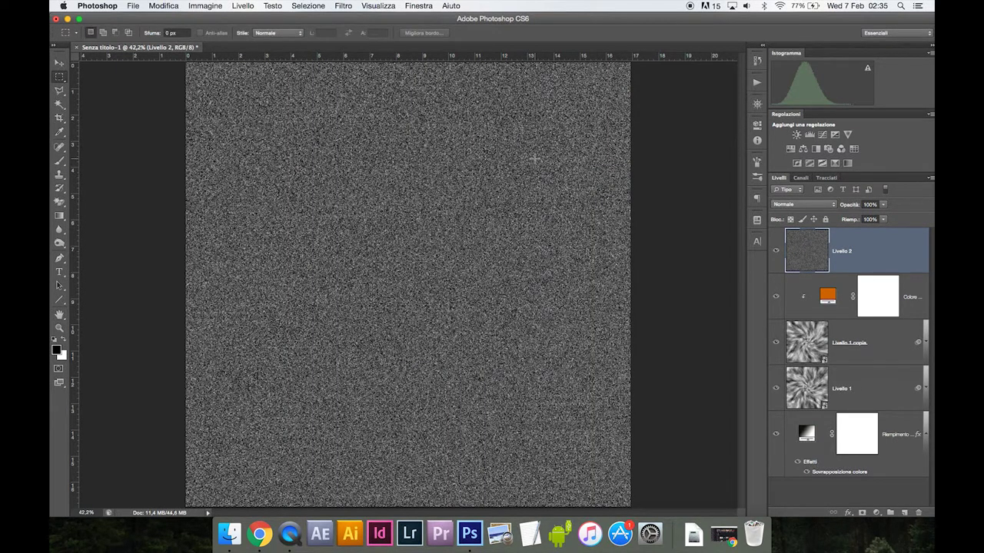
# Apply a Zoom radial blur at amount 100 and Best quality to the noise
pyautogui.click(347, 6)
pyautogui.moveTo(358, 178)
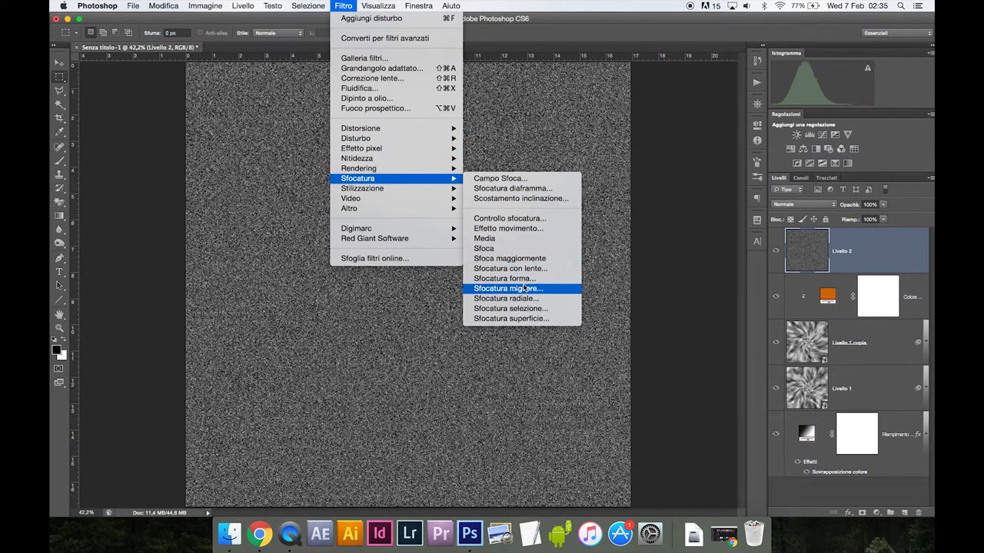
pyautogui.click(527, 299)
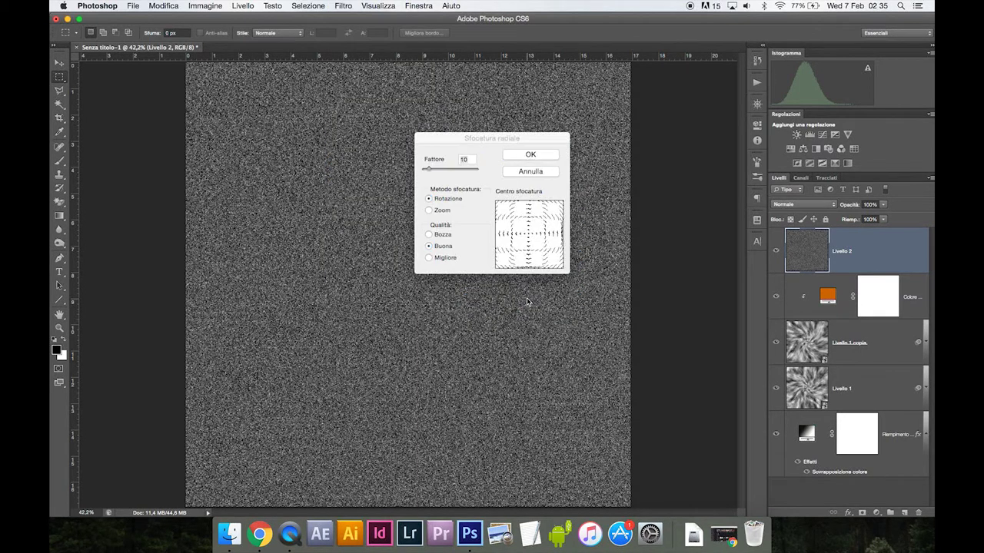
pyautogui.click(444, 211)
pyautogui.click(442, 259)
pyautogui.moveTo(429, 174); pyautogui.dragTo(494, 183)
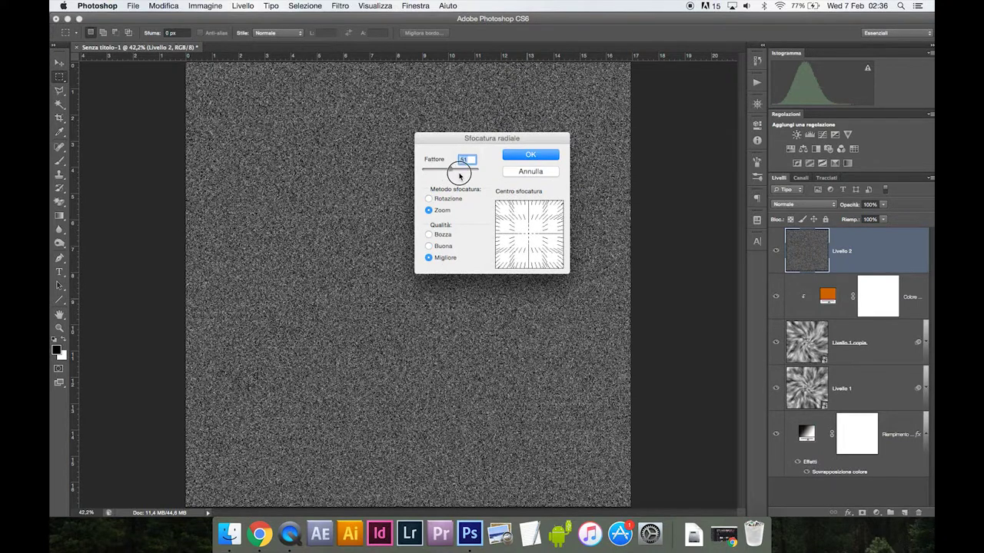
pyautogui.click(519, 156)
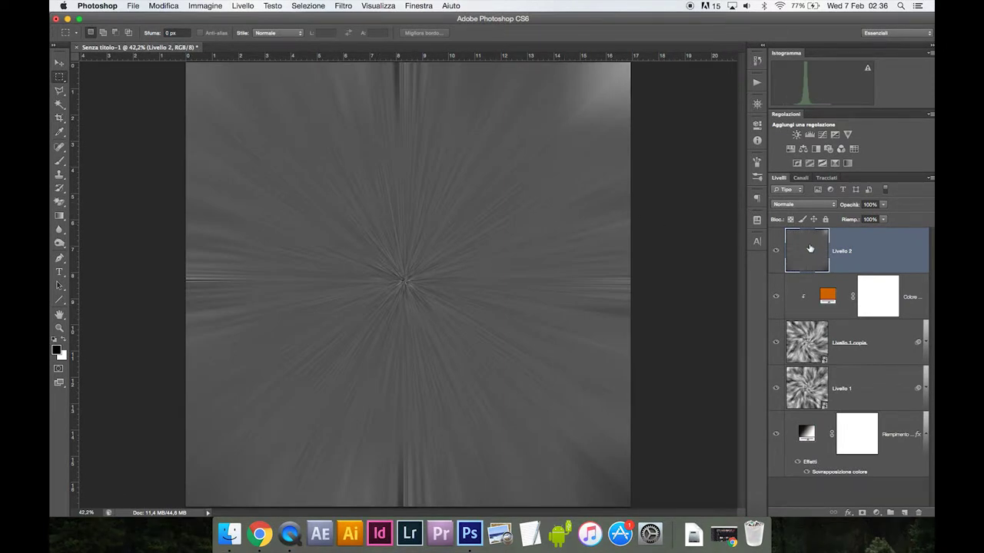
# Convert Livello 2 to a smart object and copy the Effetto spirale filter onto it
pyautogui.rightClick(841, 254)
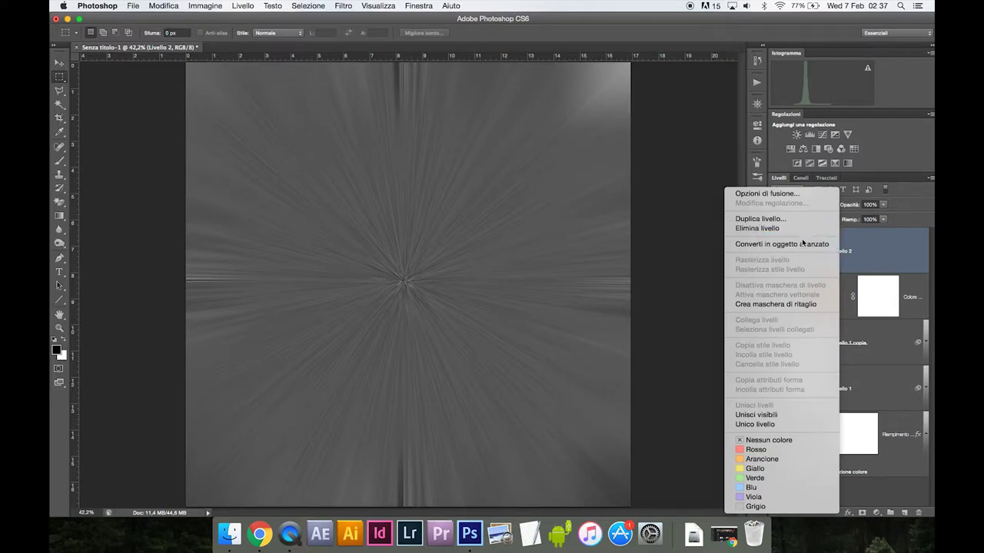
pyautogui.click(801, 246)
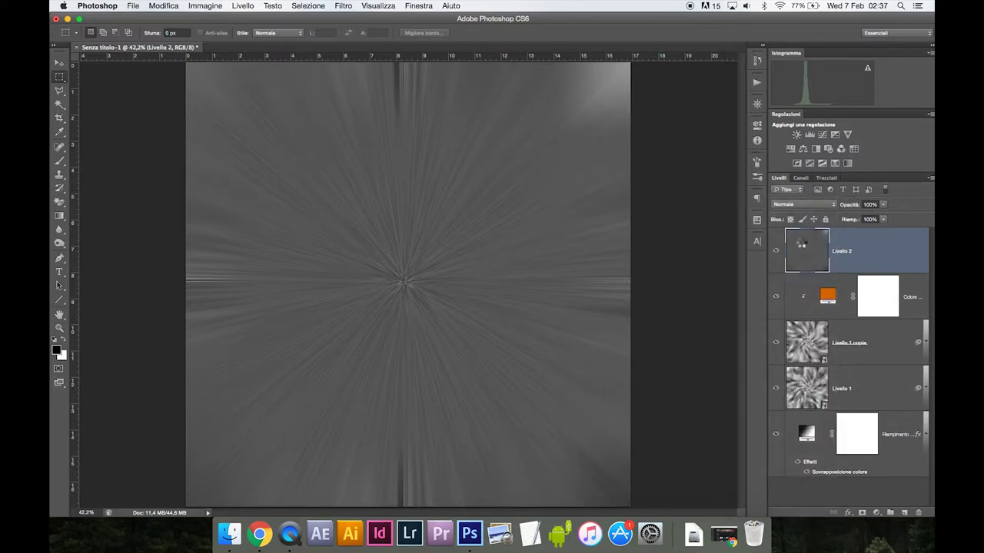
pyautogui.click(926, 348)
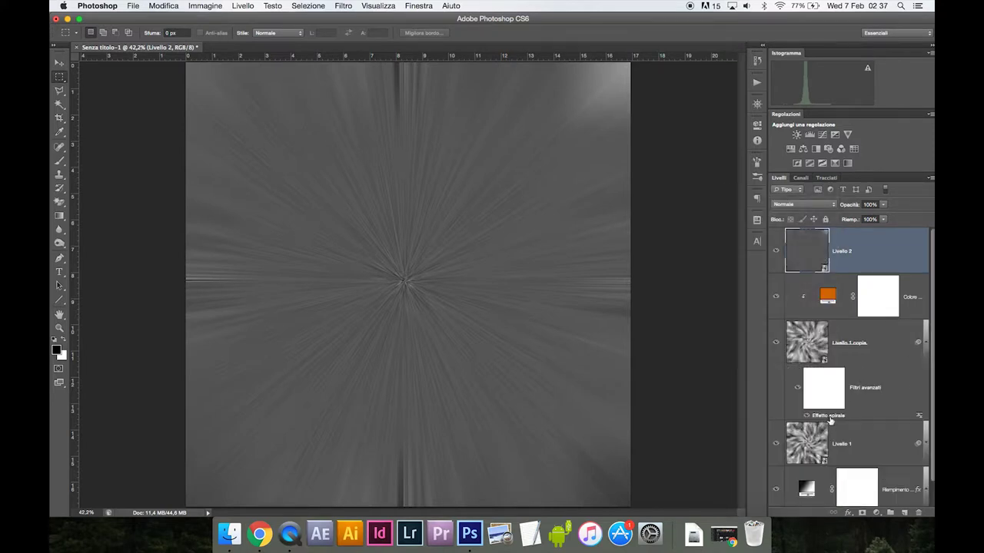
pyautogui.moveTo(830, 419); pyautogui.dragTo(851, 266)
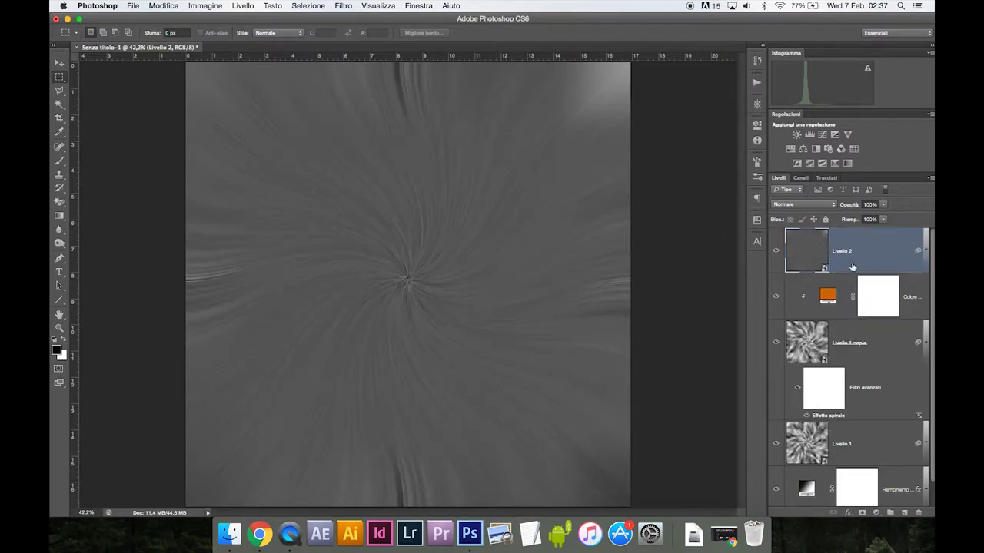
pyautogui.click(925, 345)
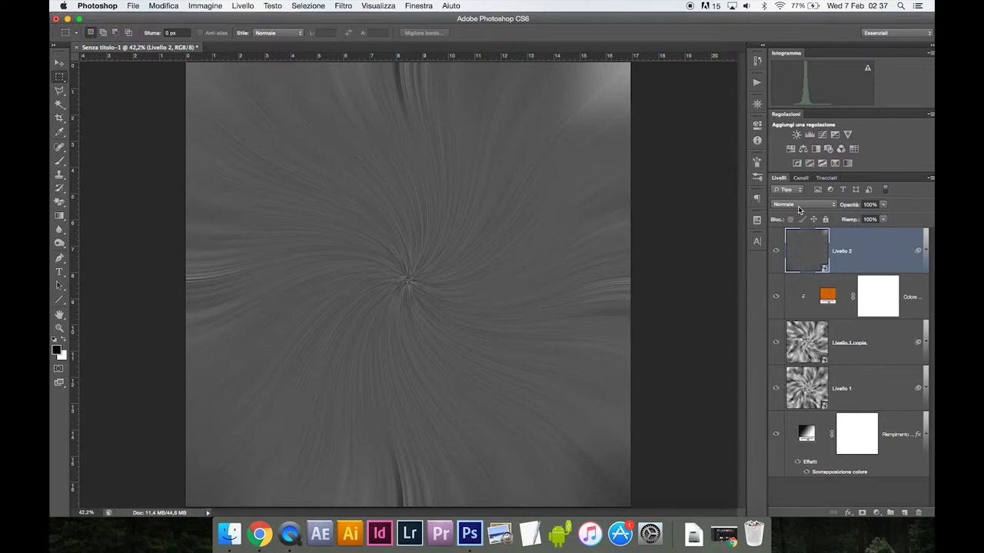
# Blend Livello 2 in Colore schermo mode and toggle its visibility to compare
pyautogui.click(798, 208)
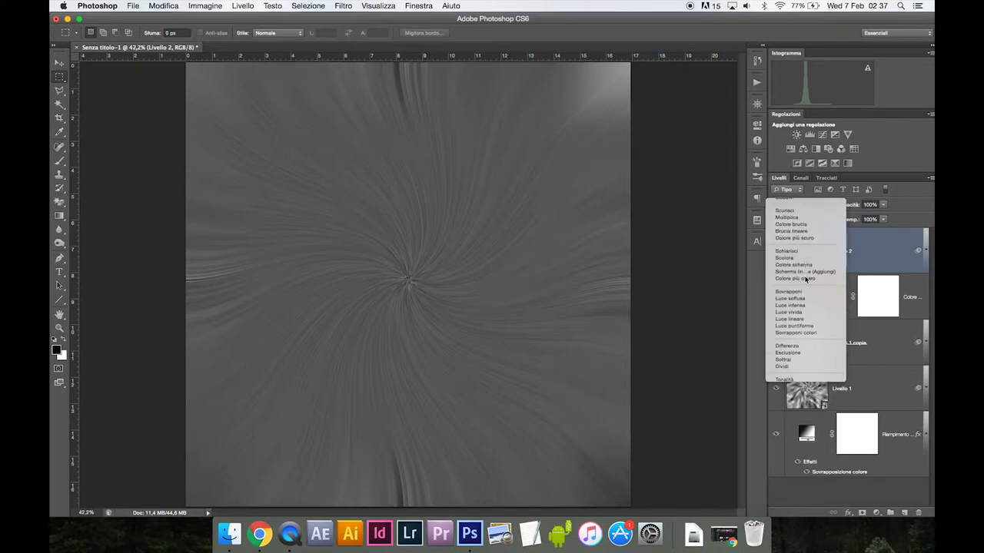
pyautogui.click(804, 279)
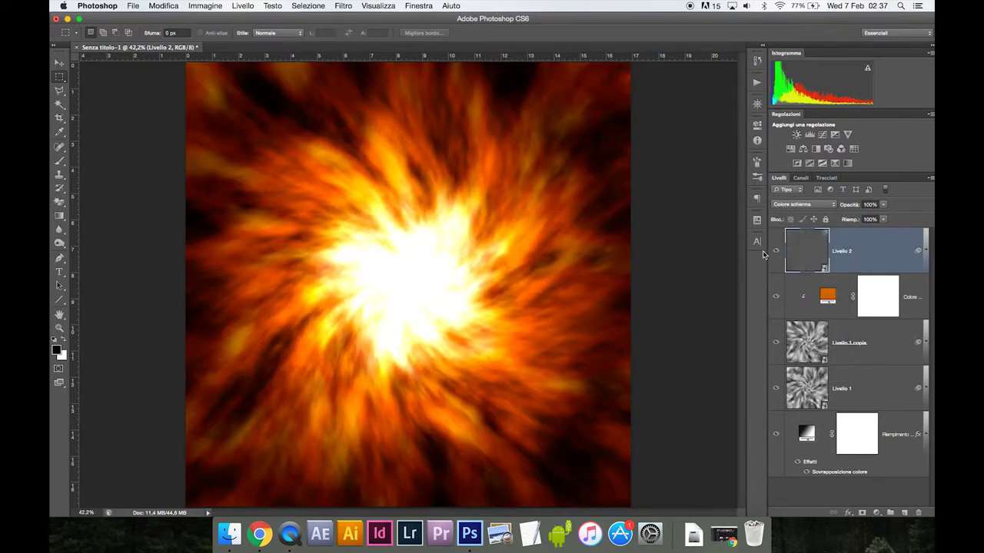
pyautogui.click(775, 252)
pyautogui.click(775, 251)
# Add a new layer, Livello 3, and move it below Livello 1 in the stack
pyautogui.hotkey('ctrl', 'shift', 'n')
pyautogui.press('Return')
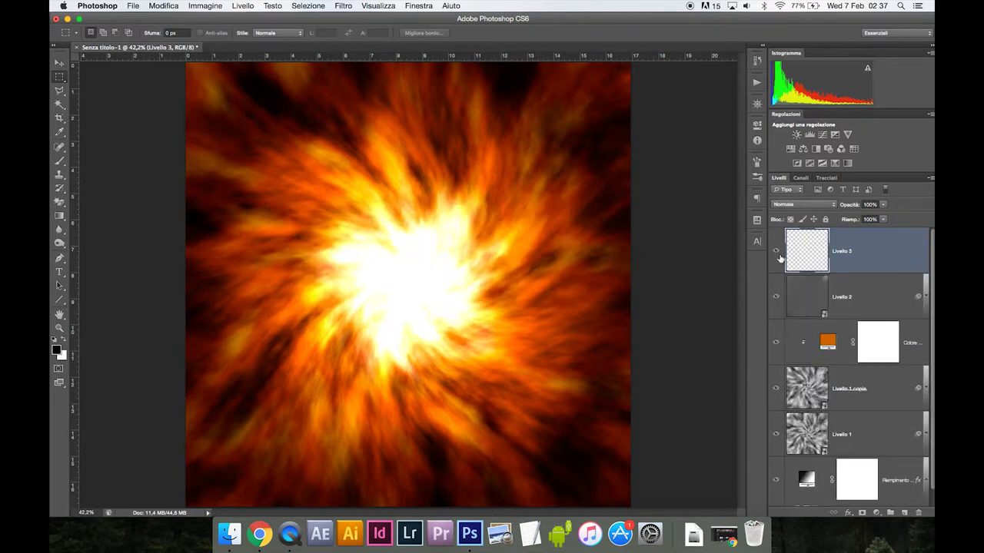
pyautogui.moveTo(799, 259); pyautogui.dragTo(831, 440)
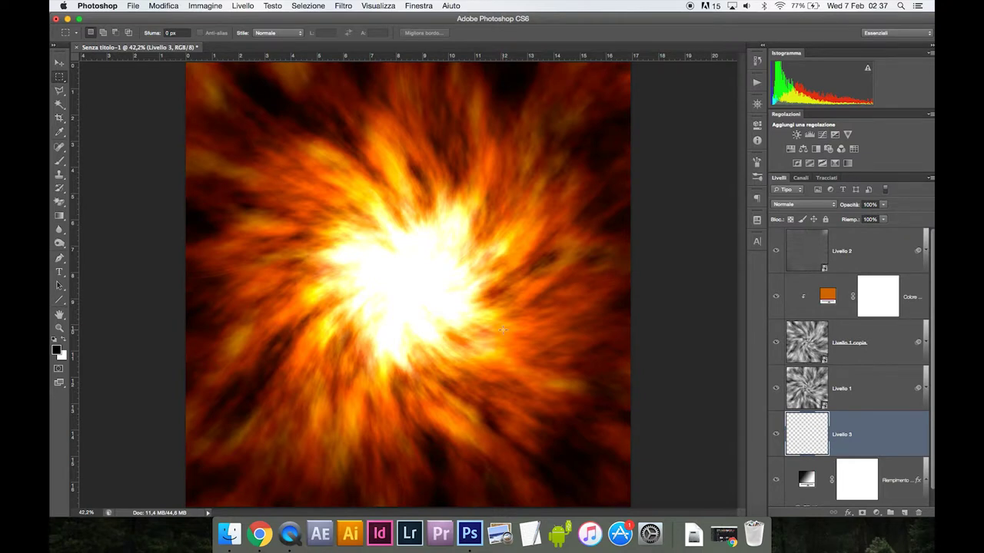
# Fill a black circle over the bright centre and align it to the canvas's vertical centre
pyautogui.moveTo(408, 278); pyautogui.dragTo(493, 357)
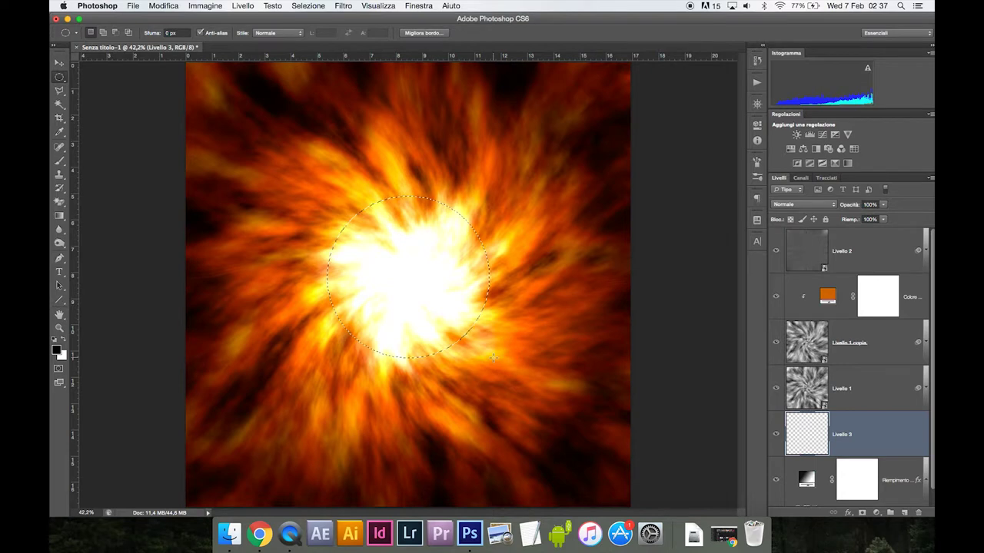
pyautogui.hotkey('alt', 'BackSpace')
pyautogui.press('super+a')
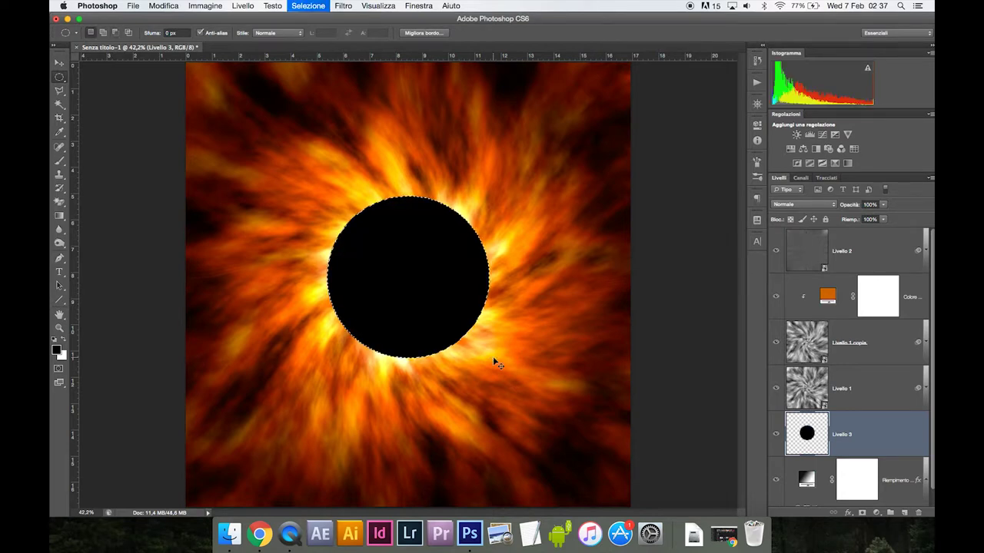
pyautogui.press('v')
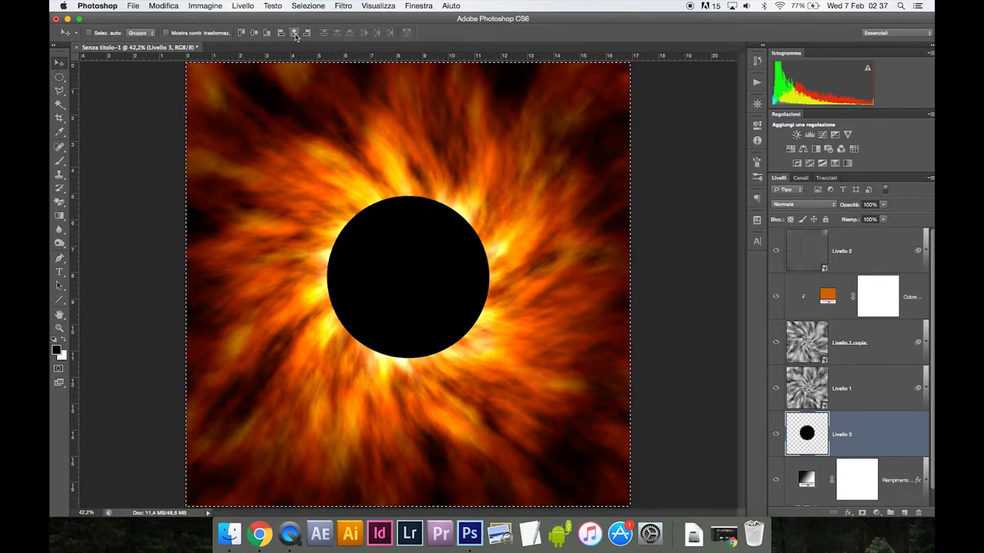
pyautogui.click(254, 33)
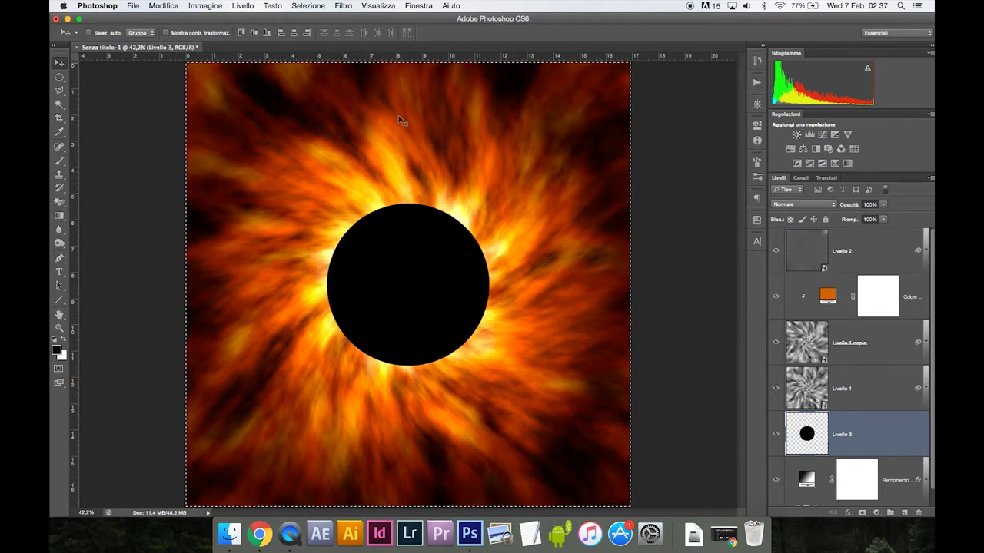
pyautogui.press('super+d')
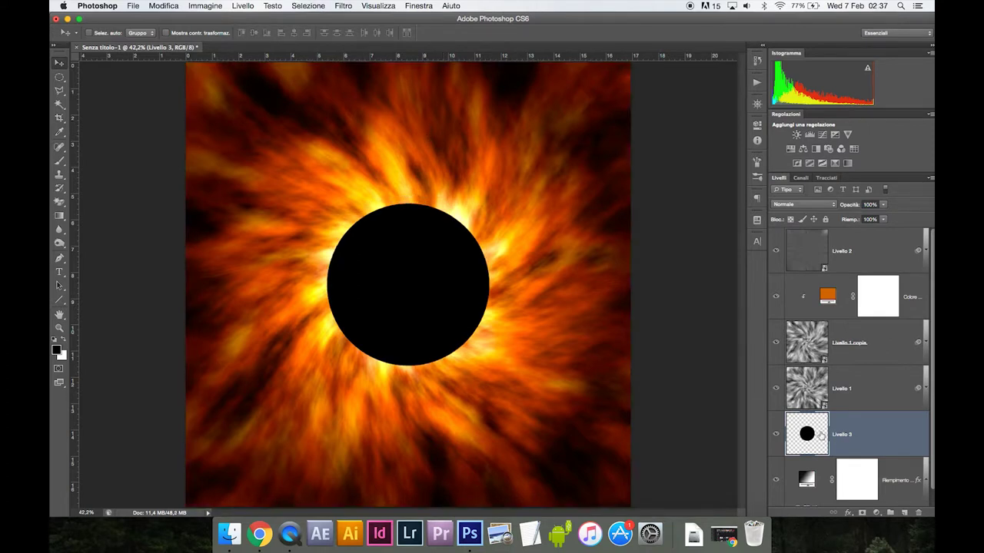
# Load the black circle as a selection and start Trasforma selezione on it
pyautogui.keyDown('super'); pyautogui.click(818, 435); pyautogui.keyUp('super')
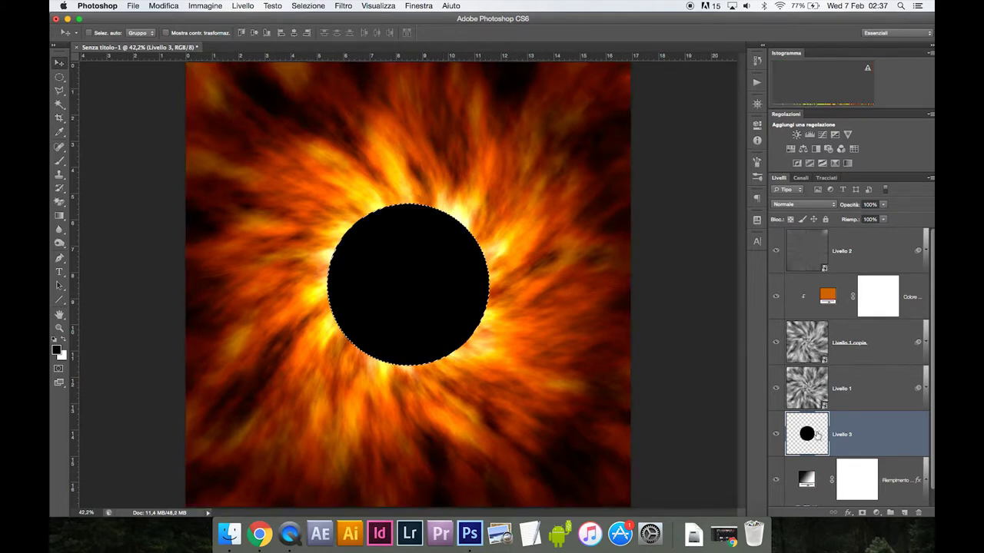
pyautogui.press('m')
pyautogui.rightClick(384, 257)
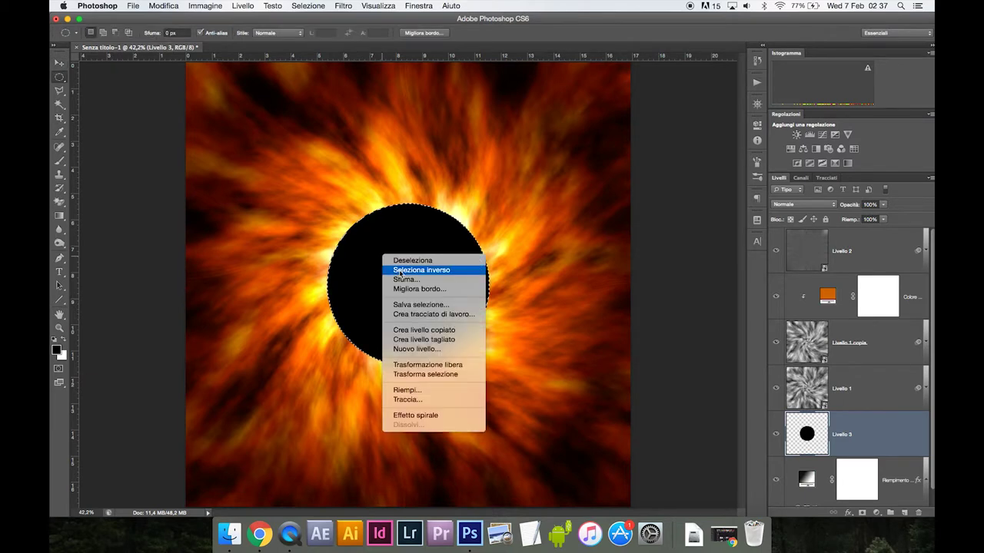
pyautogui.click(425, 374)
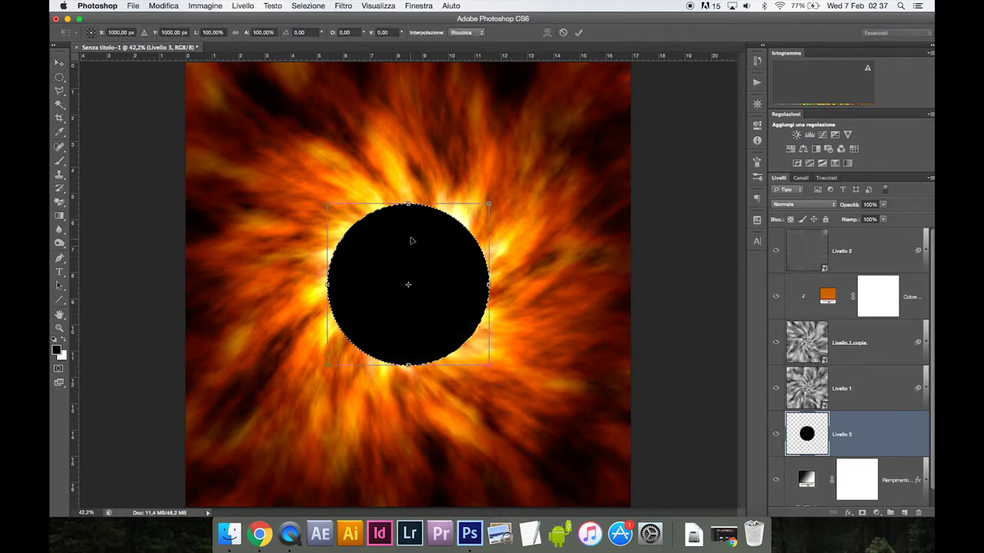
pyautogui.click(410, 206)
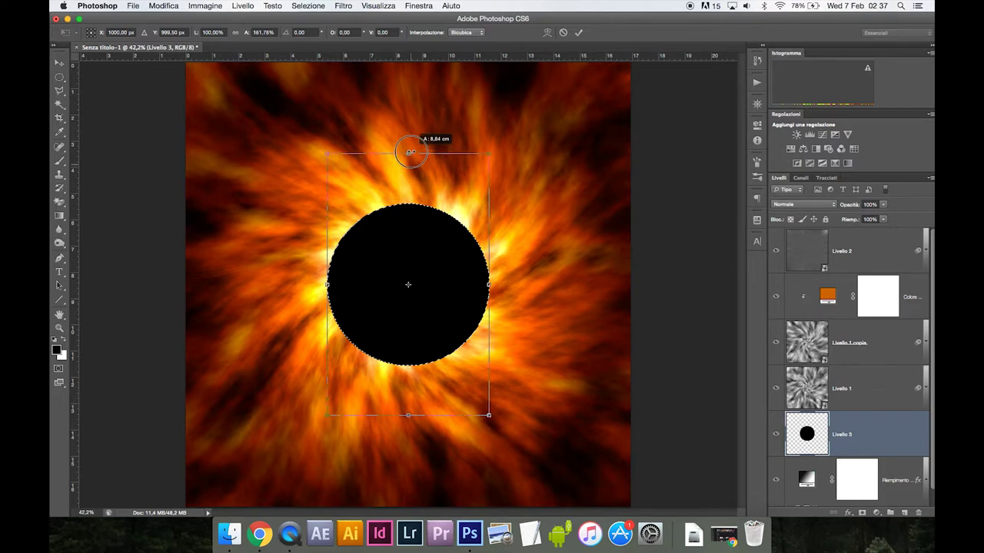
# Reshape the selection into a vertical oval, shift it left, and delete the black outside it
pyautogui.moveTo(410, 163); pyautogui.dragTo(410, 135)
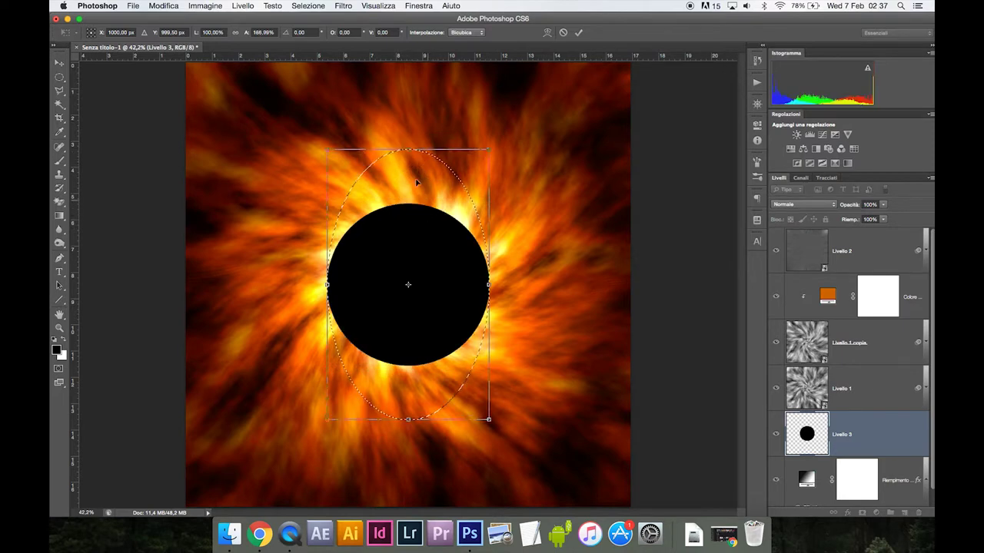
pyautogui.moveTo(410, 146); pyautogui.dragTo(410, 163)
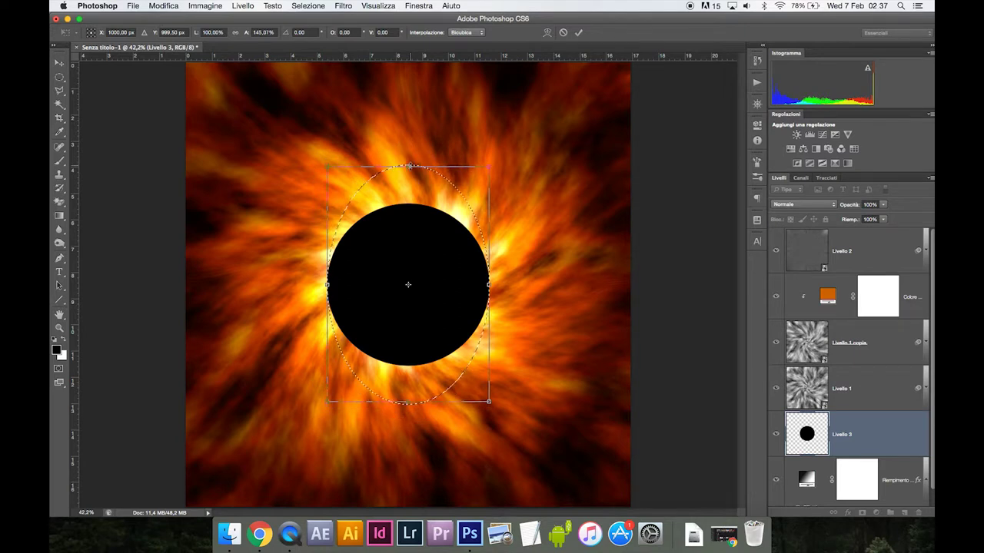
pyautogui.press('Return')
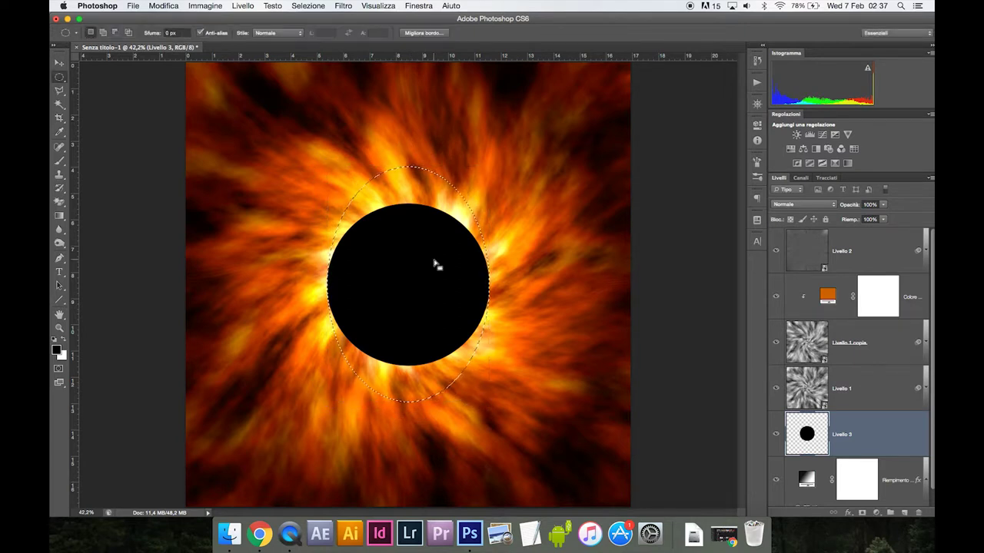
pyautogui.moveTo(436, 262); pyautogui.dragTo(398, 263)
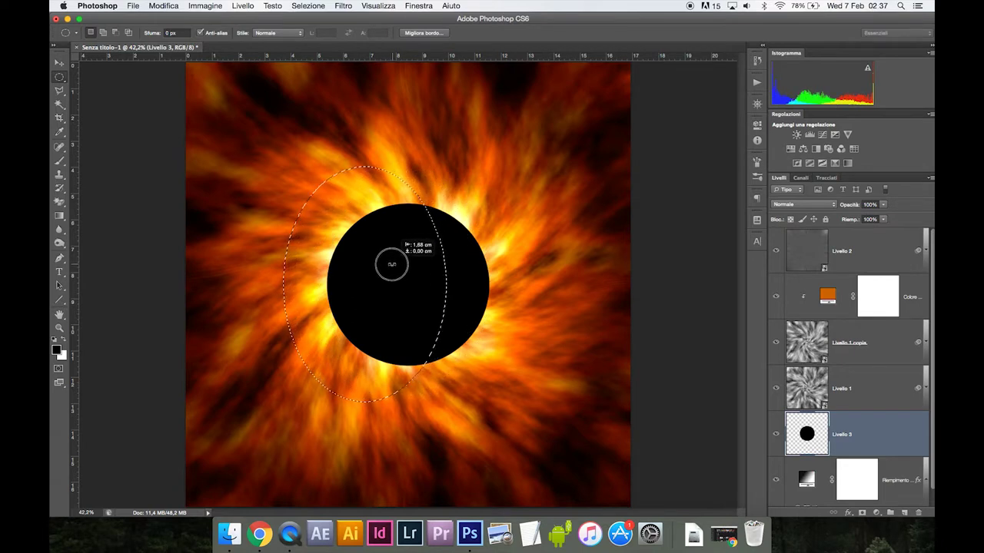
pyautogui.moveTo(398, 264); pyautogui.dragTo(391, 266)
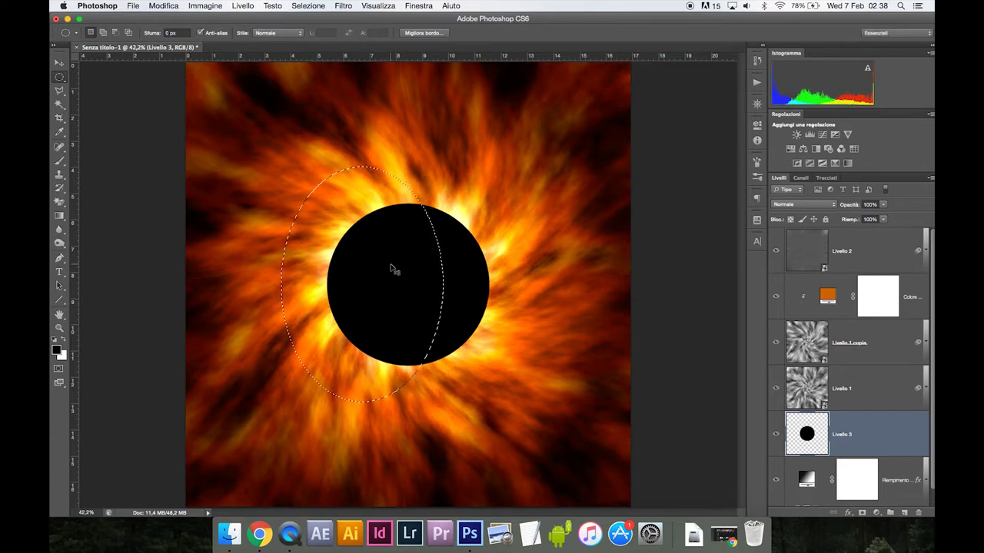
pyautogui.hotkey('ctrl', 'shift', 'i')
pyautogui.press('Delete')
pyautogui.press('Delete')
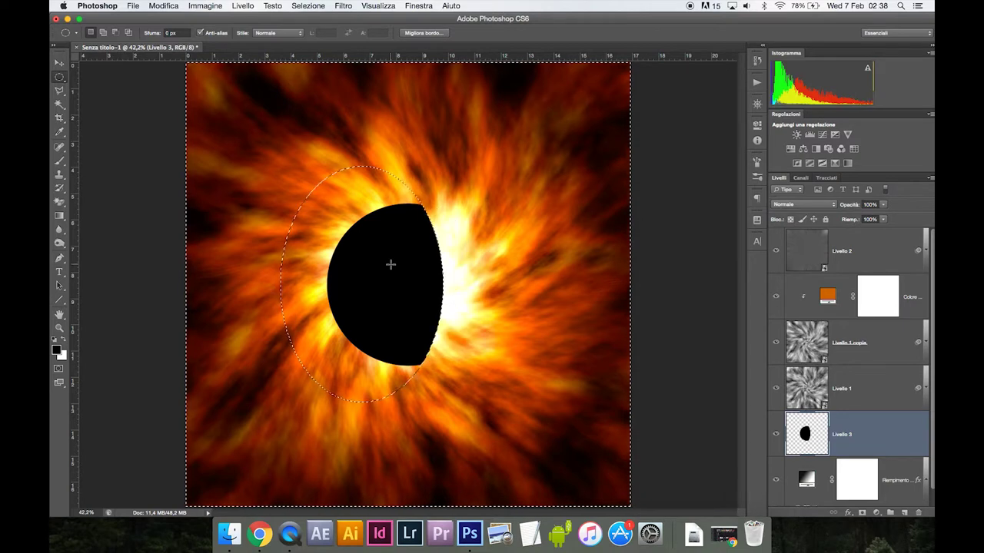
# Move the oval over the circle's right edge and delete the black outside it, forming the slit
pyautogui.hotkey('ctrl', 'shift', 'i')
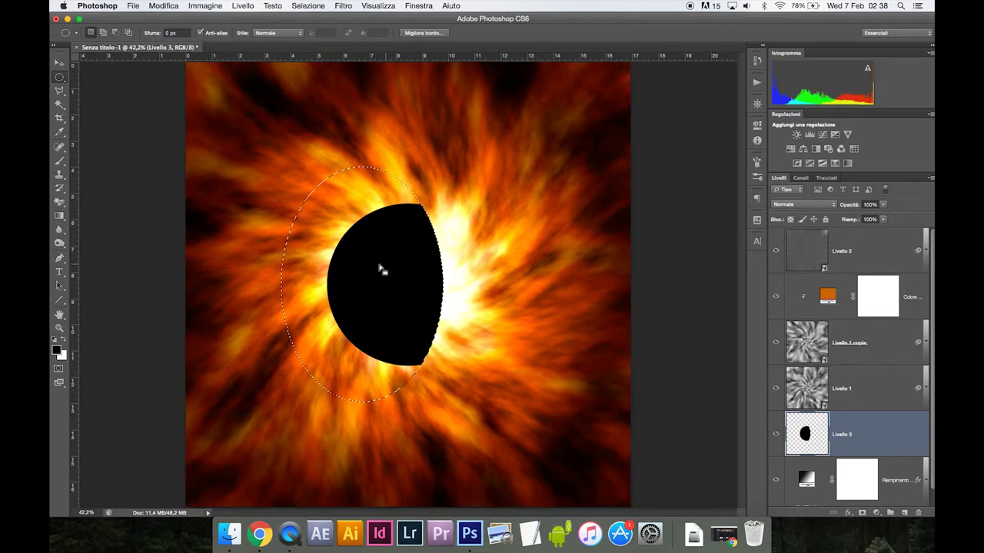
pyautogui.moveTo(350, 263); pyautogui.dragTo(469, 269)
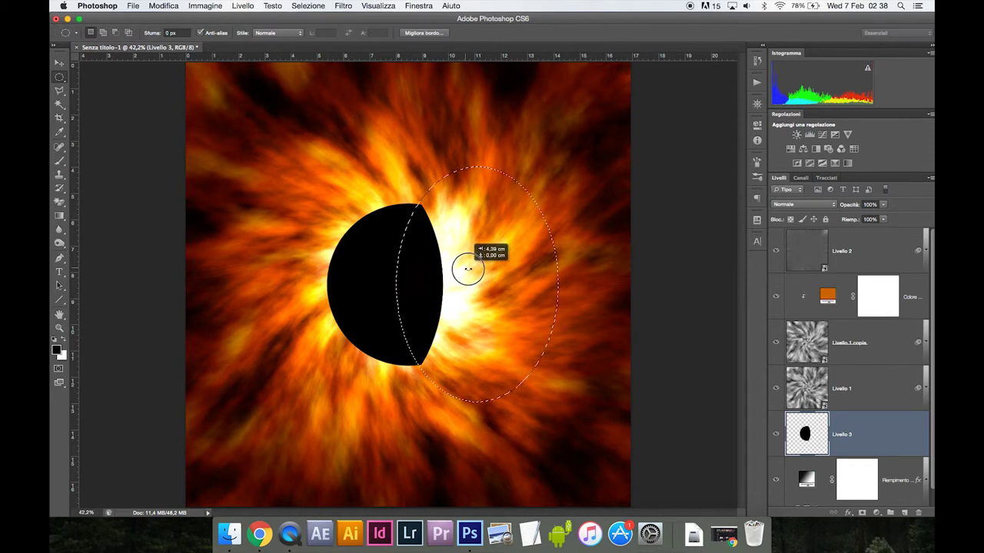
pyautogui.hotkey('ctrl', 'shift', 'i')
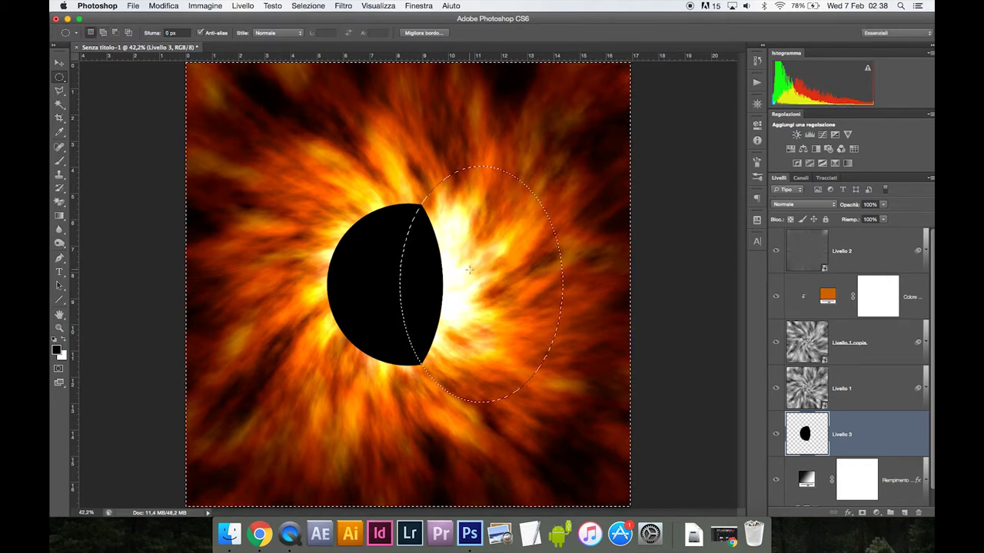
pyautogui.press('Delete')
pyautogui.hotkey('ctrl', 'd')
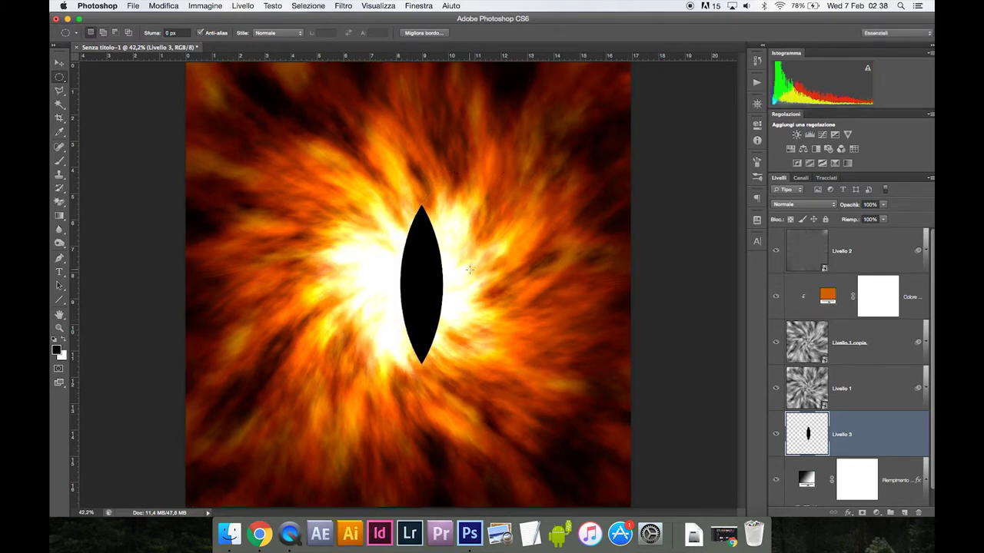
pyautogui.hotkey('ctrl', 'a')
# Centre the pupil horizontally, add a layer mask from its shape, and fill the layer black
pyautogui.press('v')
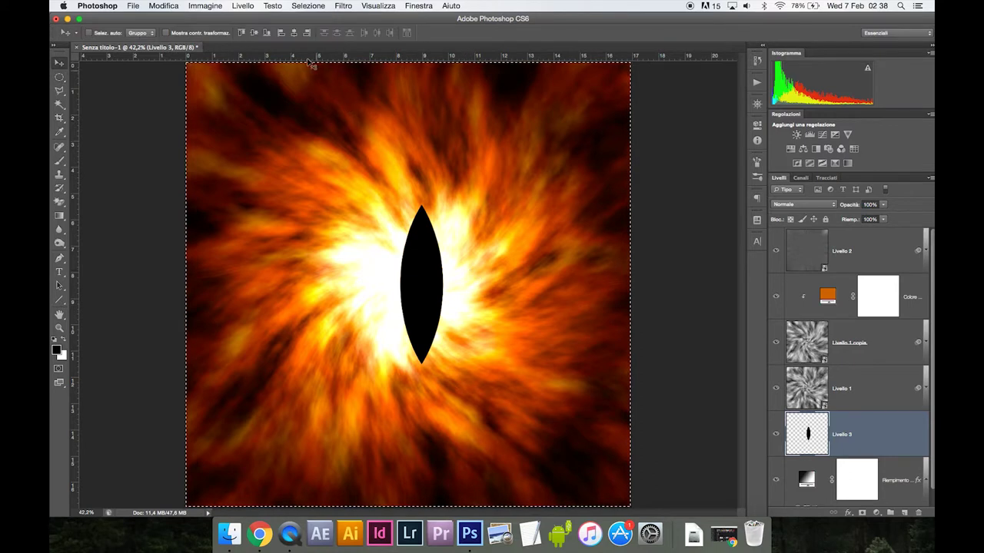
pyautogui.click(295, 33)
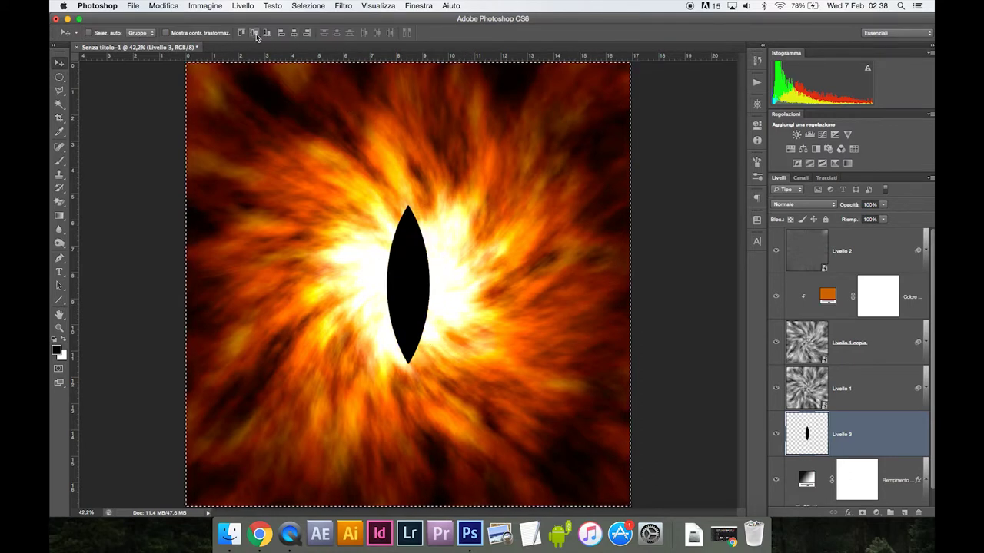
pyautogui.hotkey('ctrl', 'd')
pyautogui.keyDown('ctrl'); pyautogui.click(806, 433); pyautogui.keyUp('ctrl')
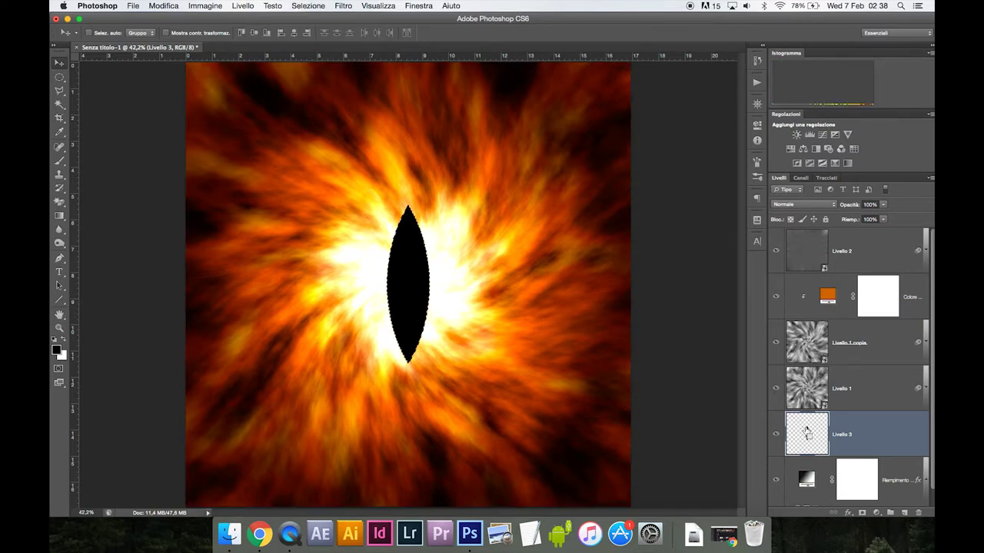
pyautogui.click(863, 513)
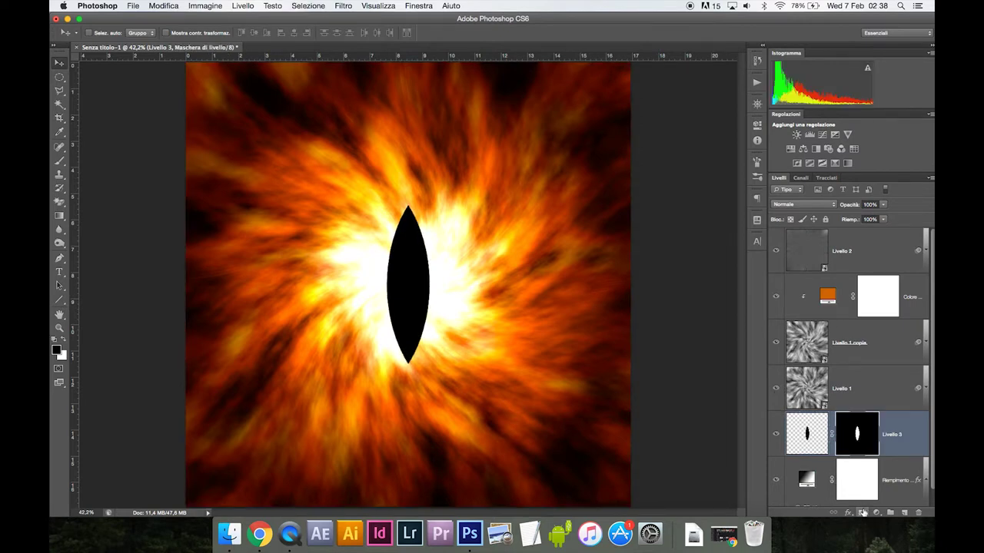
pyautogui.click(813, 444)
pyautogui.hotkey('alt', 'BackSpace')
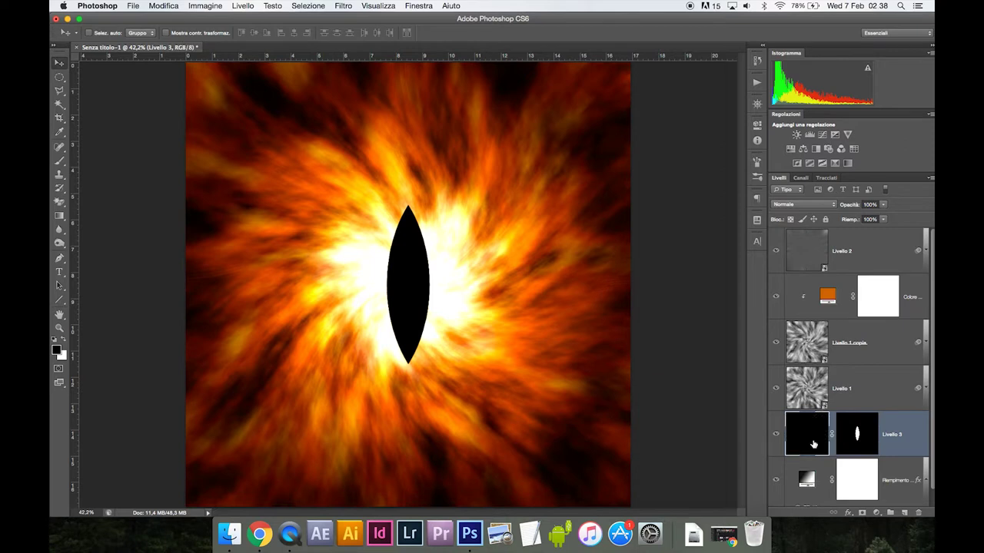
# Feather the pupil's layer mask to 6.3 px to soften its edges
pyautogui.doubleClick(853, 435)
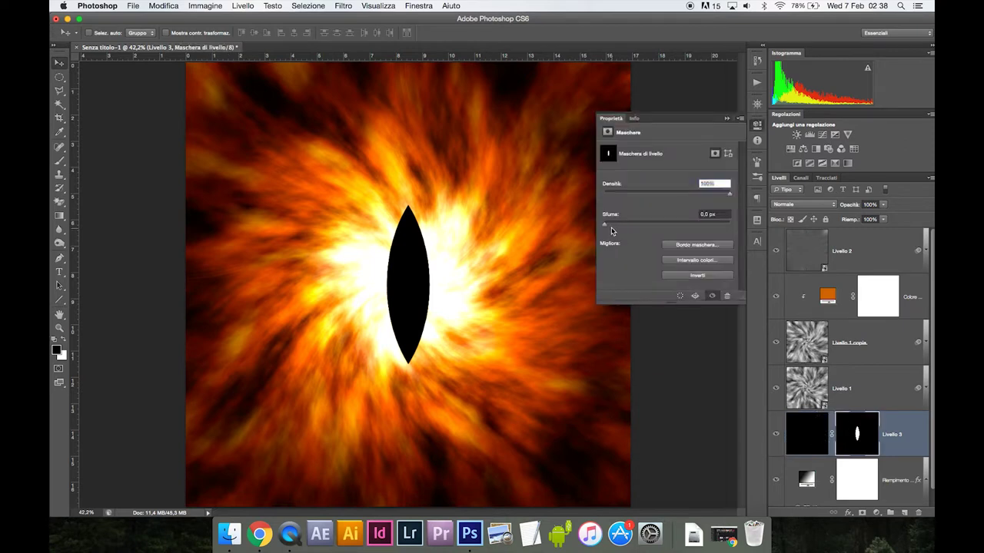
pyautogui.moveTo(606, 228); pyautogui.dragTo(627, 231)
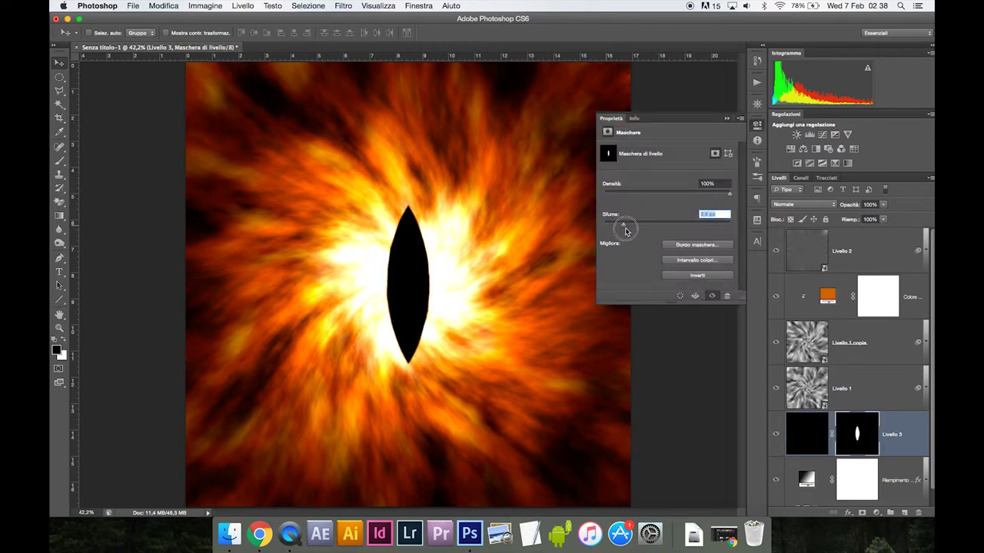
pyautogui.press('super+plus')
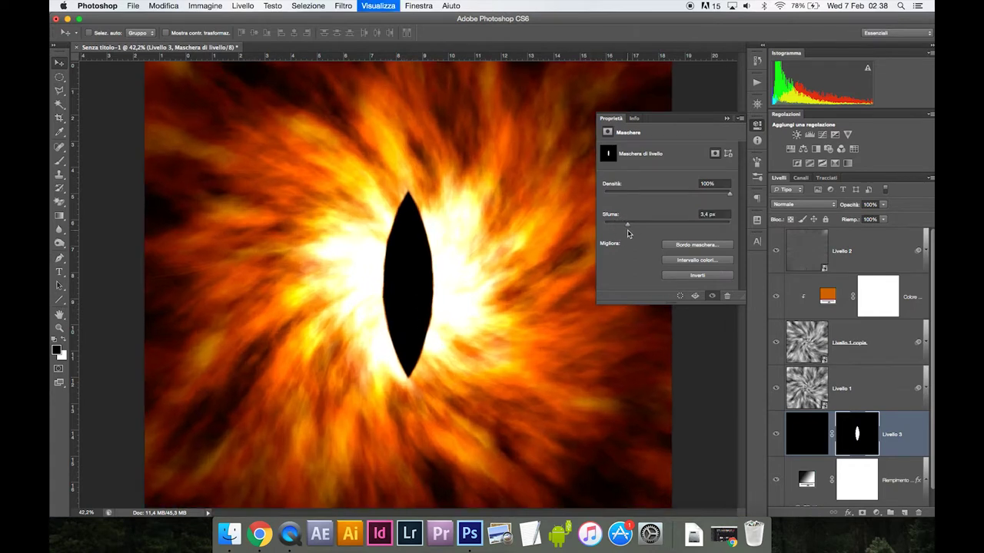
pyautogui.press('super+plus')
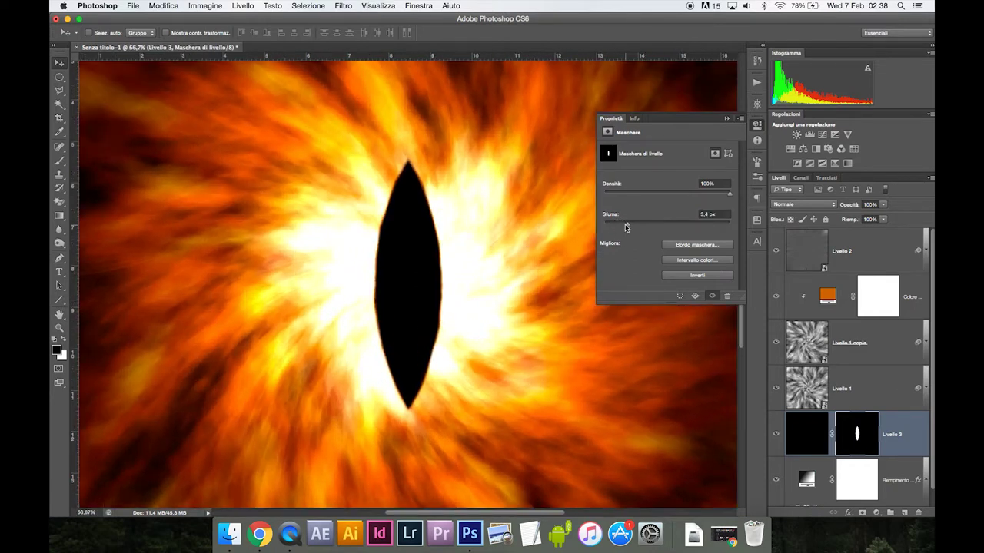
pyautogui.moveTo(636, 227); pyautogui.dragTo(643, 227)
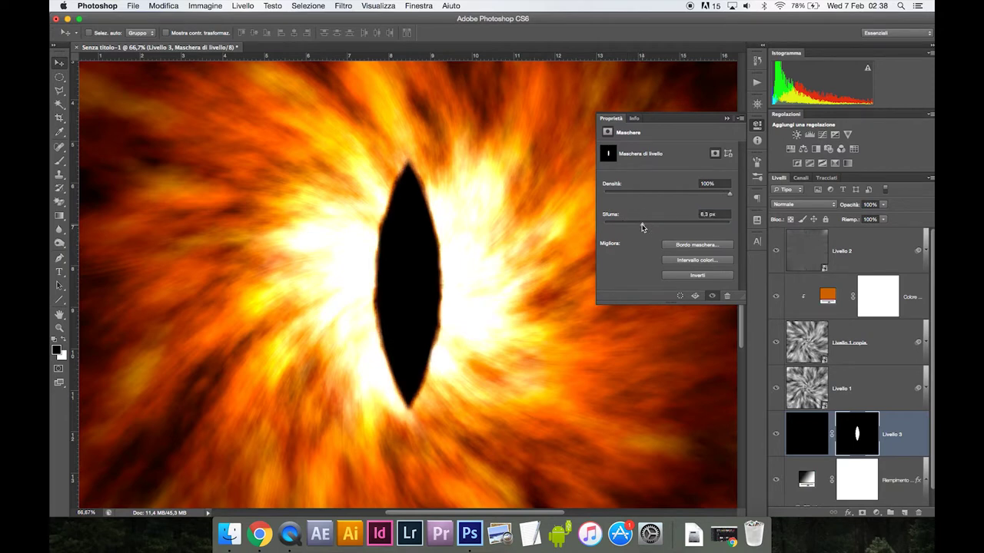
pyautogui.click(727, 119)
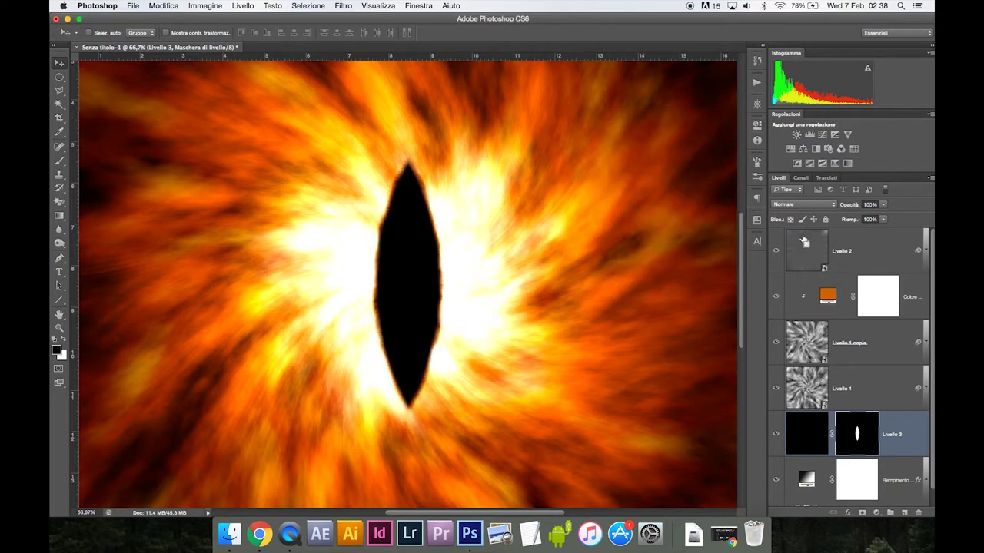
# On new layer Livello 4, paint 12%-opacity brush strokes brightening the eye's left and top glow
pyautogui.press('super+shift+n')
pyautogui.press('Return')
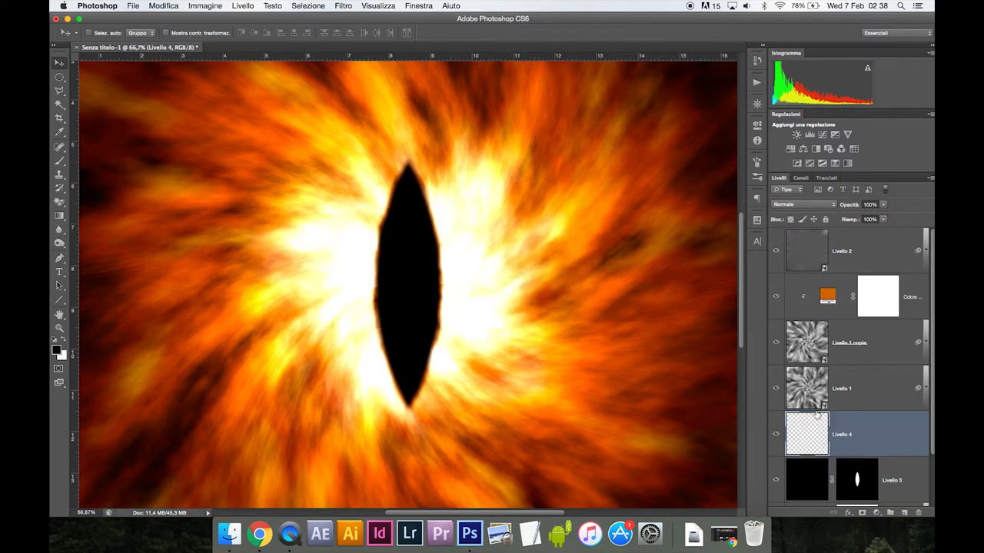
pyautogui.click(60, 161)
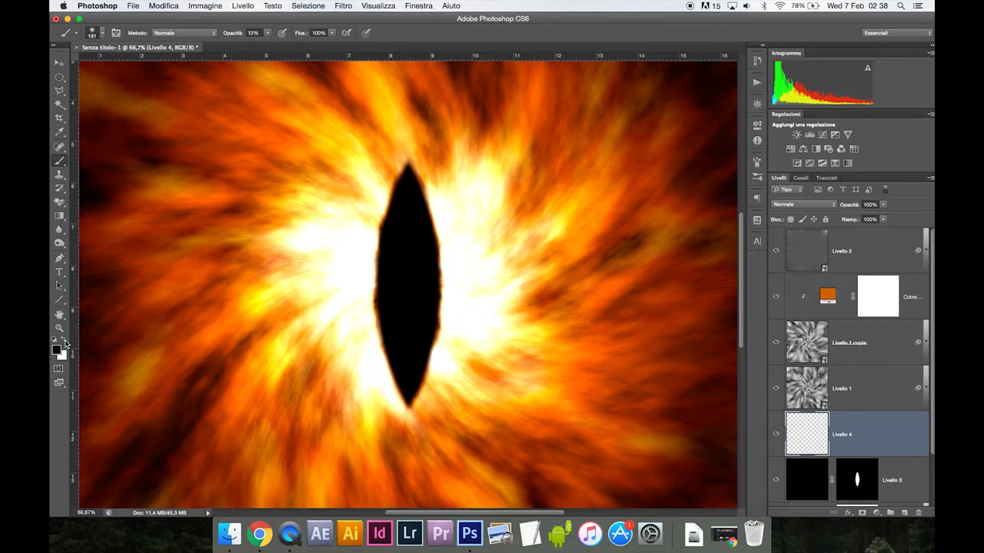
pyautogui.moveTo(236, 319)
pyautogui.mouseDown()
pyautogui.moveTo(358, 276)
pyautogui.moveTo(284, 202)
pyautogui.mouseUp()
pyautogui.moveTo(241, 135)
pyautogui.mouseDown()
pyautogui.moveTo(285, 121)
pyautogui.moveTo(352, 158)
pyautogui.moveTo(374, 110)
pyautogui.moveTo(384, 157)
pyautogui.moveTo(417, 193)
pyautogui.moveTo(430, 246)
pyautogui.moveTo(430, 309)
pyautogui.moveTo(377, 303)
pyautogui.moveTo(395, 395)
pyautogui.moveTo(431, 420)
pyautogui.moveTo(451, 395)
pyautogui.moveTo(527, 402)
pyautogui.moveTo(470, 314)
pyautogui.moveTo(533, 290)
pyautogui.moveTo(549, 209)
pyautogui.moveTo(527, 242)
pyautogui.moveTo(576, 196)
pyautogui.moveTo(449, 209)
pyautogui.moveTo(492, 123)
pyautogui.moveTo(494, 176)
pyautogui.moveTo(434, 177)
pyautogui.moveTo(375, 107)
pyautogui.mouseUp()
pyautogui.press('[')
pyautogui.press(']')
pyautogui.press('[')
pyautogui.press(']')
pyautogui.press('[')
pyautogui.scroll(3, 435, 170)
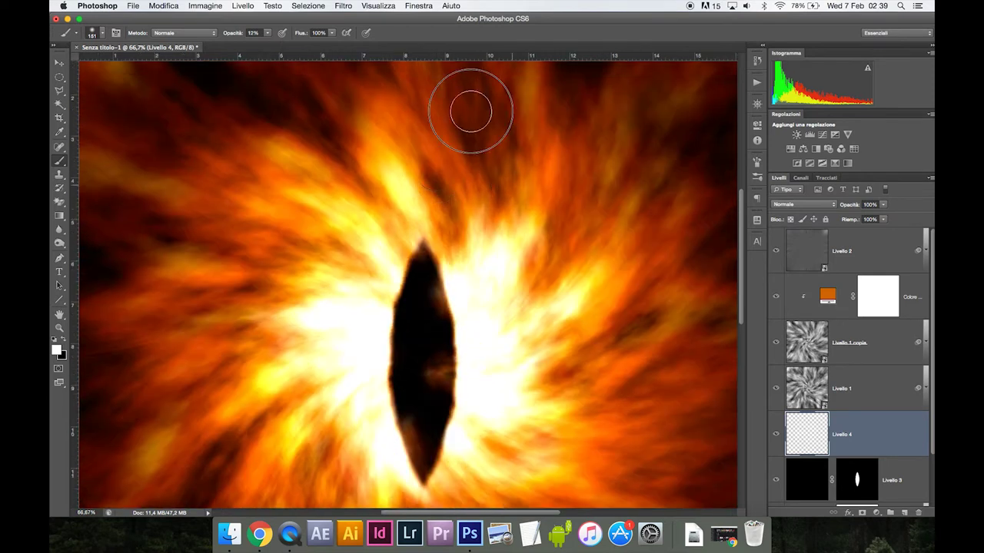
pyautogui.press('super+0')
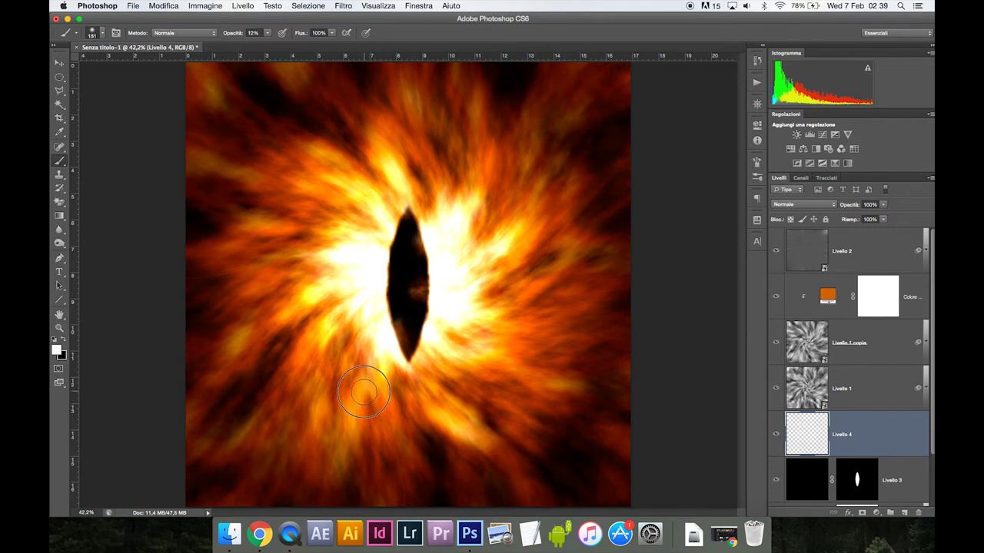
# Paint faint soft strokes over the flames below-left, left and above the eye
pyautogui.moveTo(296, 313); pyautogui.dragTo(243, 351)
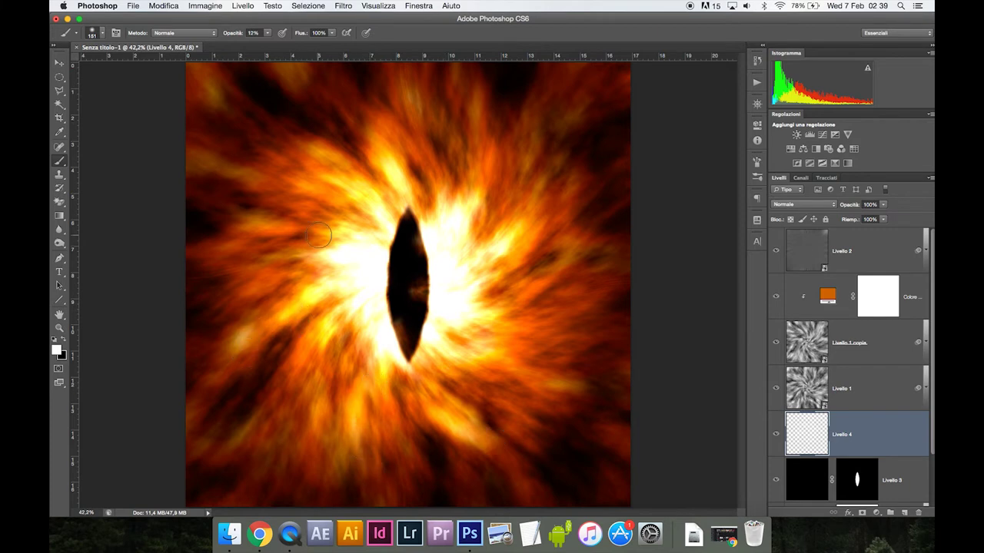
pyautogui.moveTo(319, 236); pyautogui.dragTo(211, 243)
pyautogui.moveTo(349, 187); pyautogui.dragTo(264, 156)
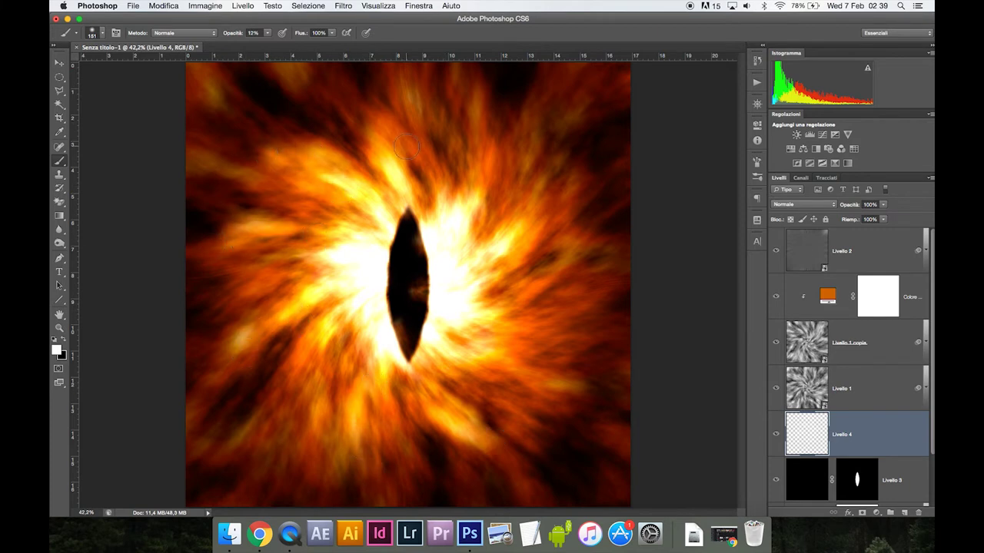
pyautogui.moveTo(406, 146); pyautogui.dragTo(362, 88)
pyautogui.moveTo(466, 130)
pyautogui.mouseDown()
pyautogui.moveTo(476, 112)
pyautogui.moveTo(486, 156)
pyautogui.mouseUp()
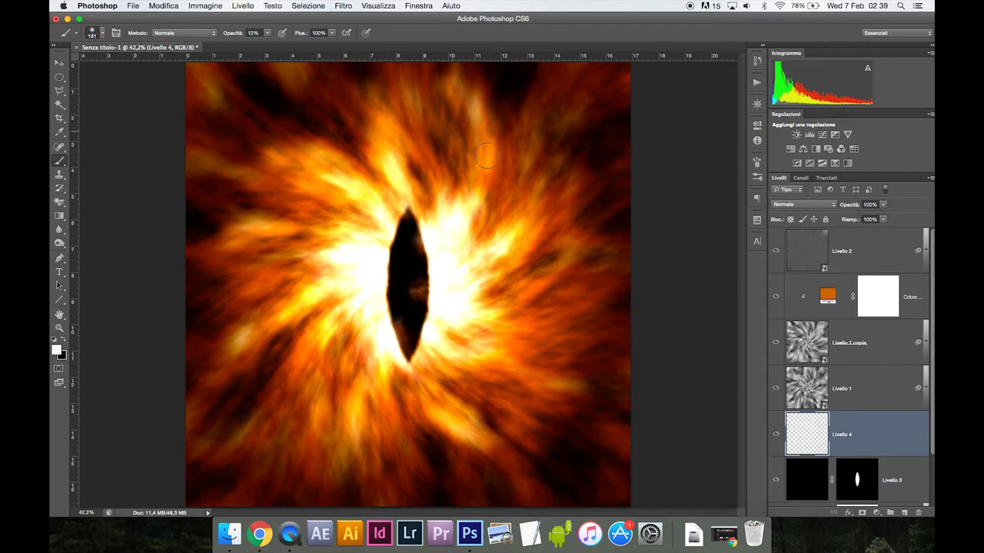
# Paint faint soft strokes over the flames right of, below and beside the eye
pyautogui.moveTo(520, 223); pyautogui.dragTo(513, 134)
pyautogui.moveTo(534, 324); pyautogui.dragTo(573, 262)
pyautogui.moveTo(534, 388); pyautogui.dragTo(592, 361)
pyautogui.moveTo(473, 405)
pyautogui.mouseDown()
pyautogui.moveTo(476, 422)
pyautogui.moveTo(451, 377)
pyautogui.mouseUp()
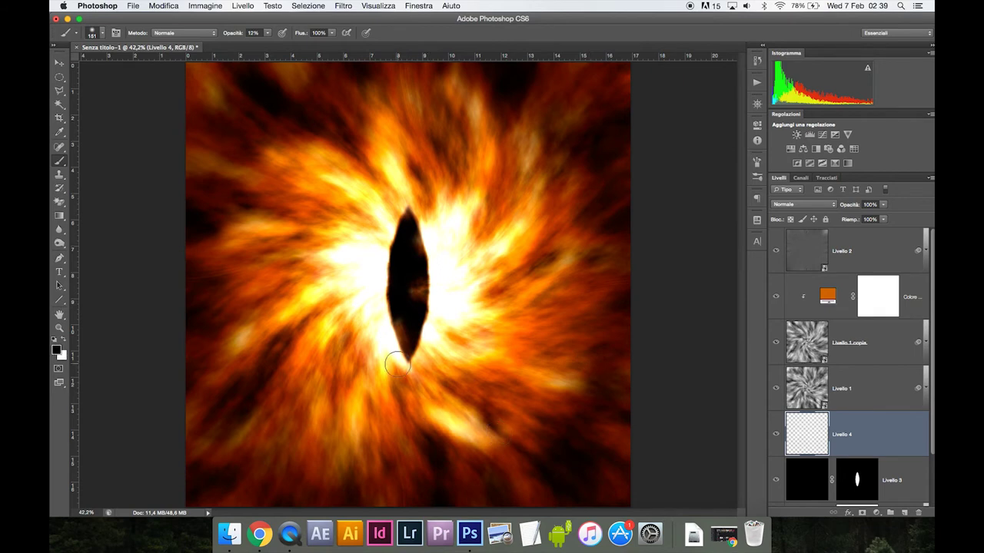
pyautogui.moveTo(373, 292); pyautogui.dragTo(370, 266)
pyautogui.press('[')
pyautogui.press('[')
pyautogui.press('[')
pyautogui.moveTo(439, 255); pyautogui.dragTo(444, 242)
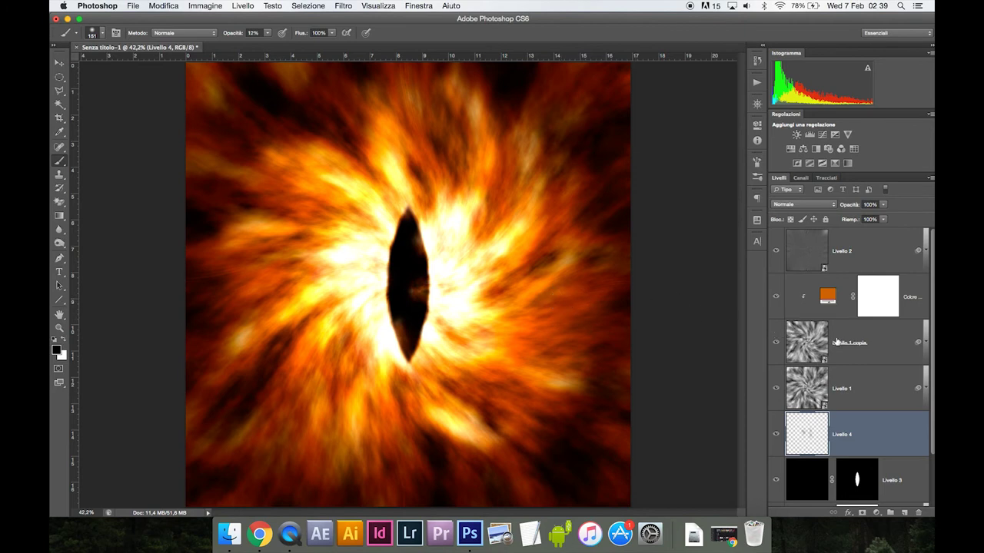
pyautogui.press('super+plus')
pyautogui.press('super+plus')
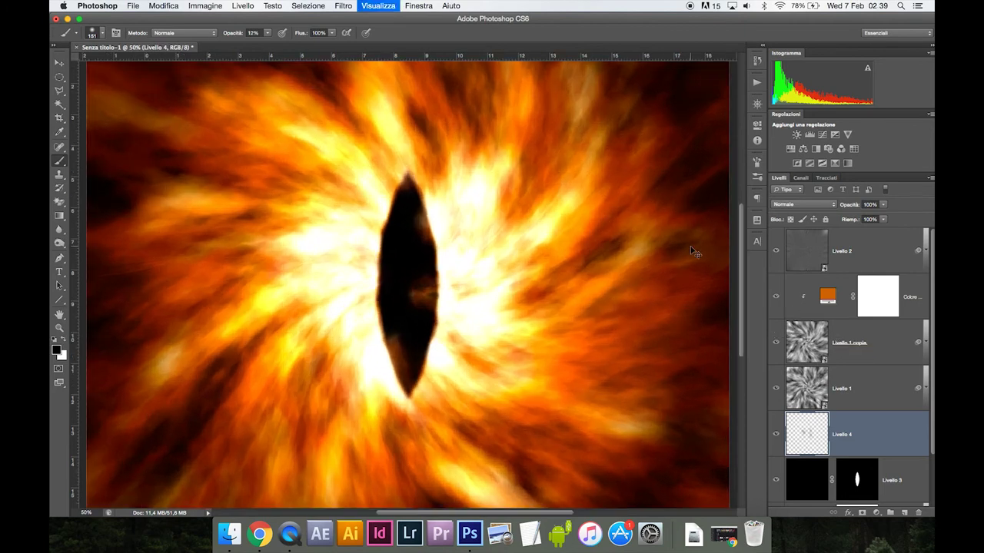
pyautogui.press('super+plus')
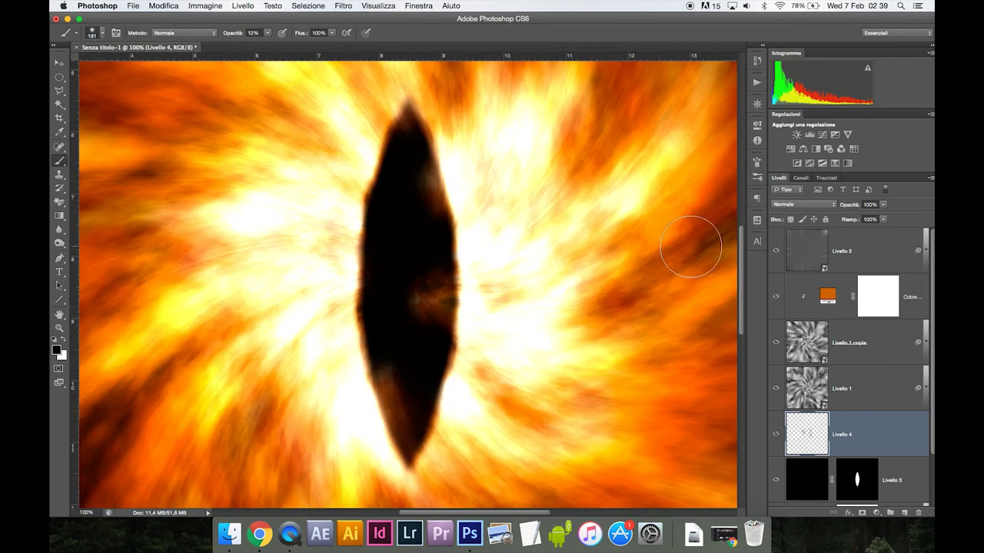
pyautogui.hscroll(-2, 690, 246)
pyautogui.hscroll(-3, 690, 246)
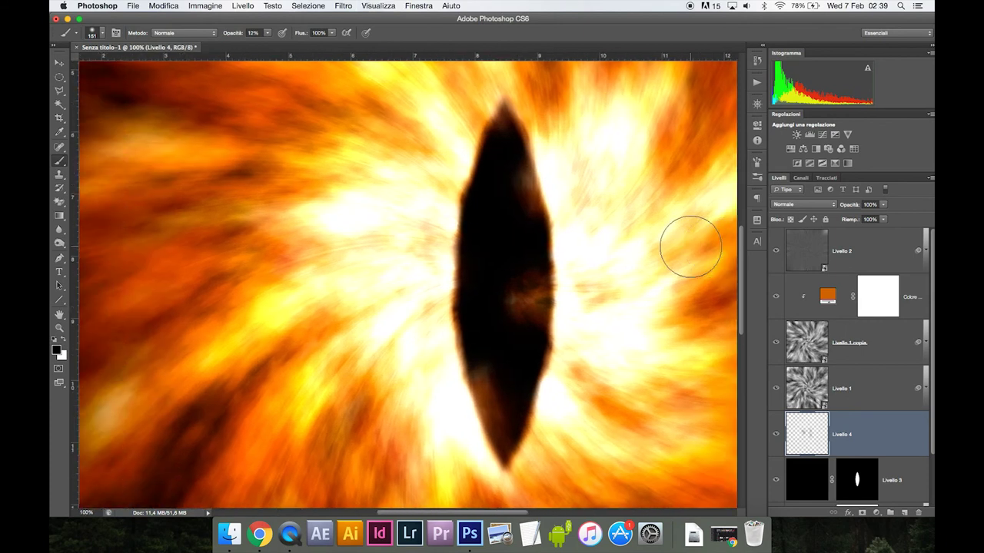